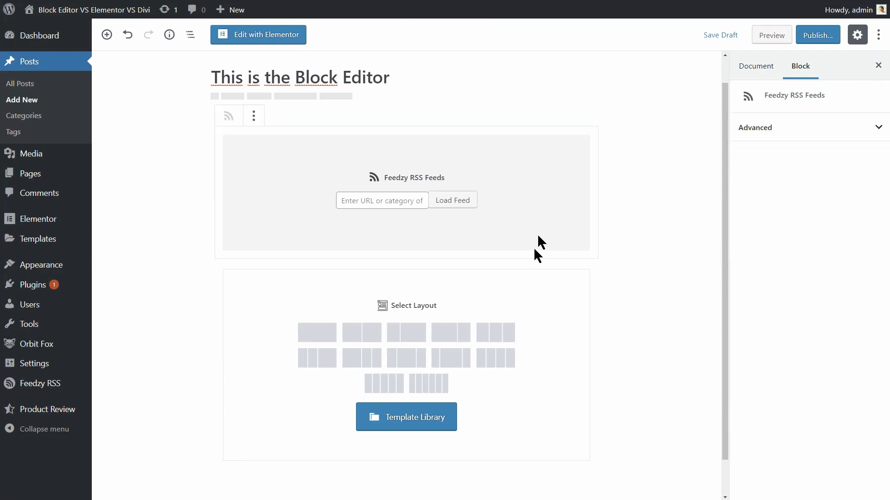
# Step: Inspect the section, post settings, Services and Our Works buttons, and the hero paragraph
pyautogui.click(542, 323)
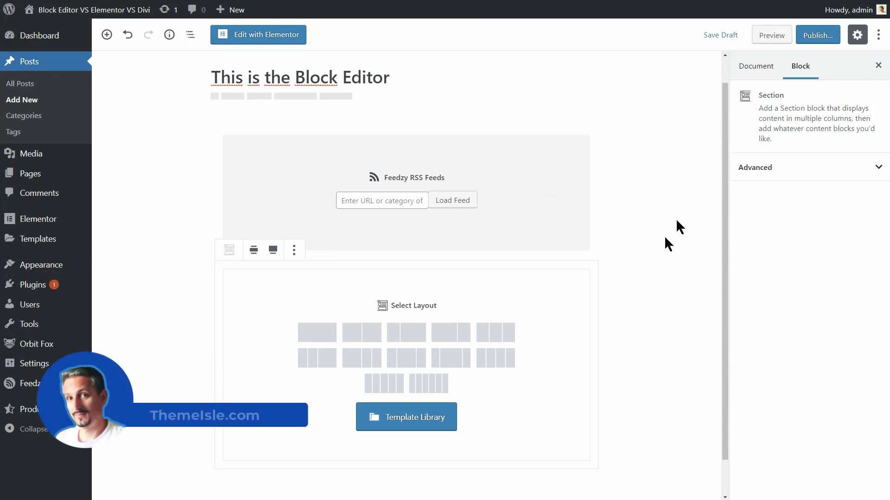
pyautogui.click(752, 68)
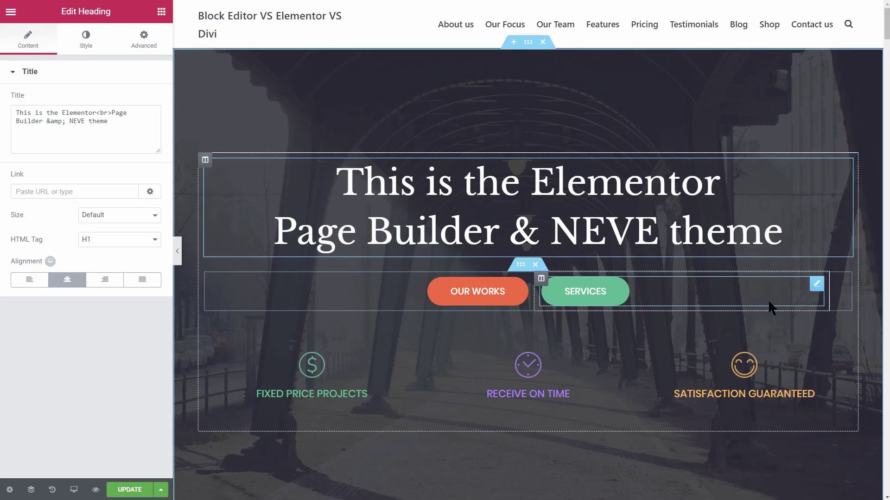
pyautogui.click(766, 300)
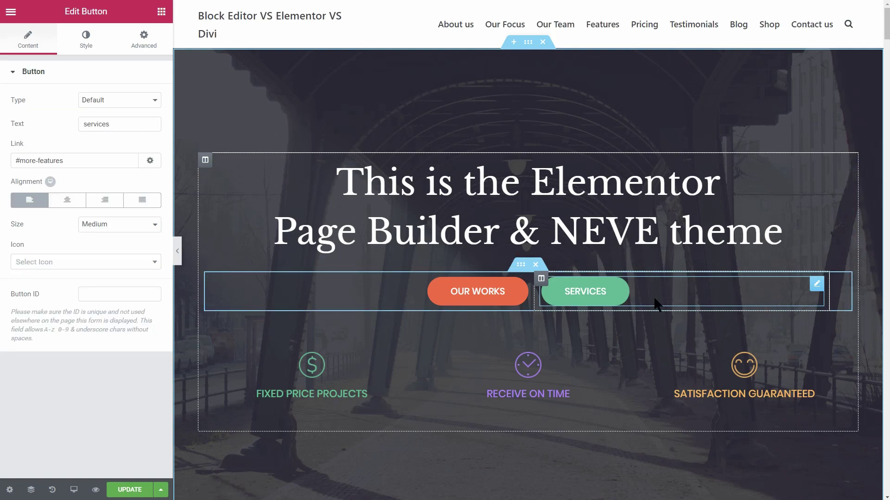
pyautogui.click(362, 292)
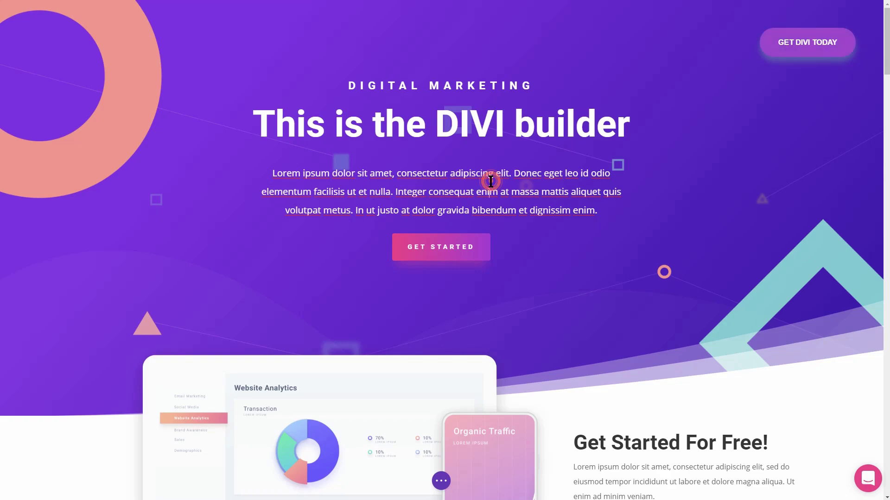
pyautogui.click(490, 183)
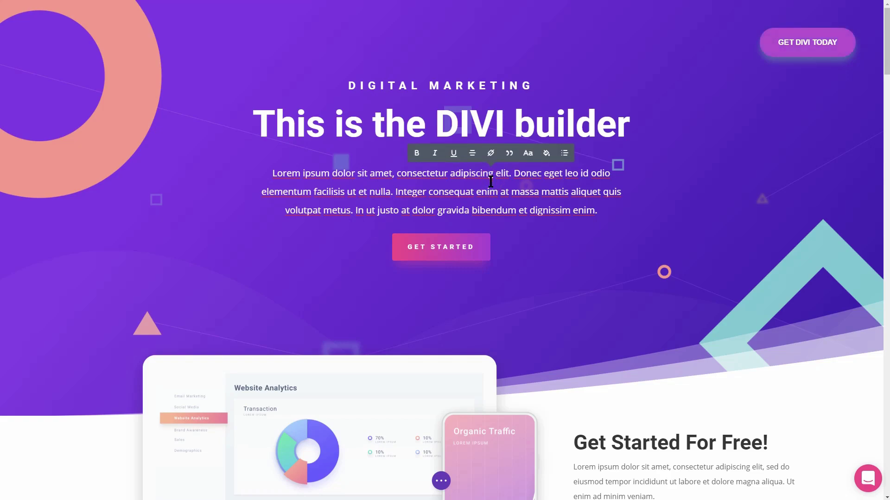
pyautogui.click(515, 247)
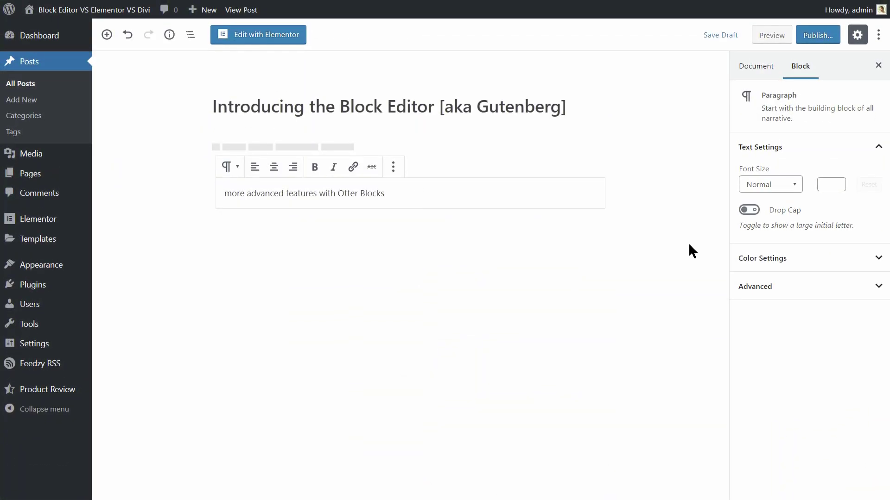
# Step: Remove the Otter Blocks paragraph from the post
pyautogui.click(799, 258)
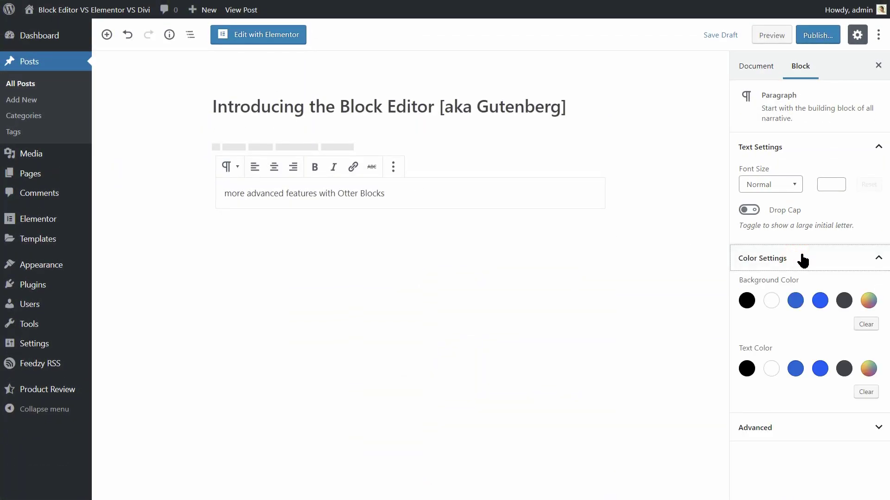
pyautogui.click(227, 194)
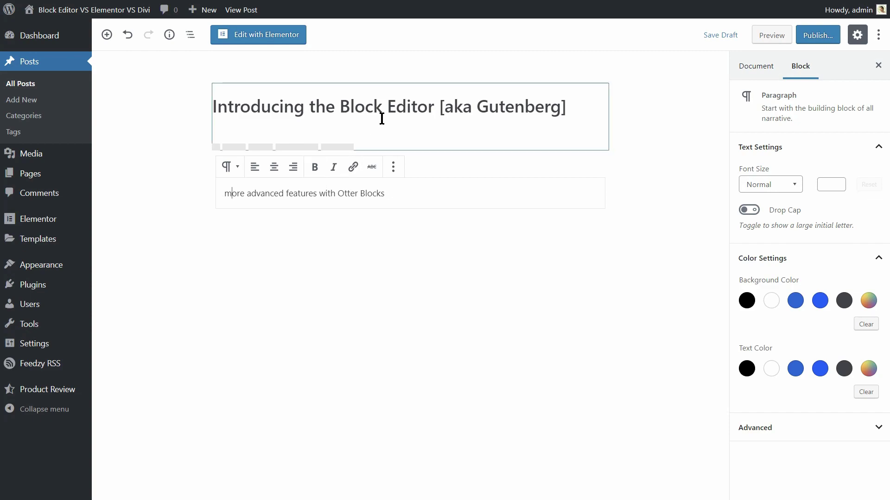
pyautogui.click(424, 236)
pyautogui.click(394, 169)
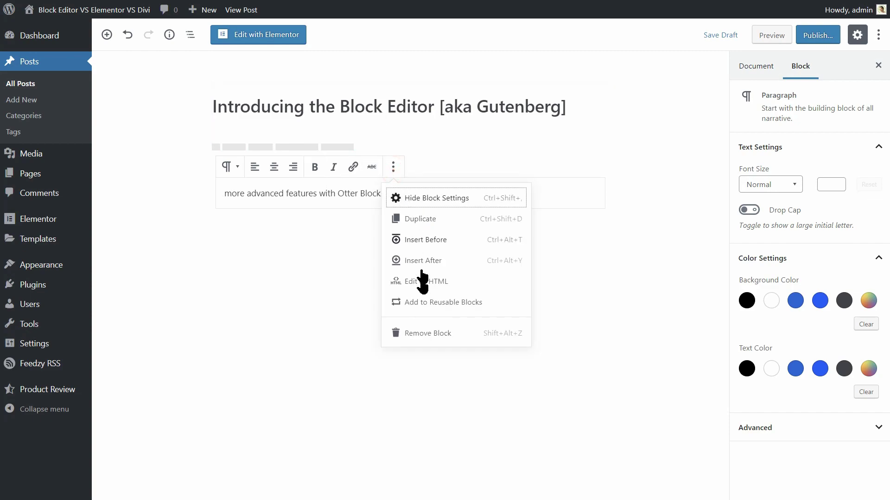
pyautogui.click(427, 331)
# Step: Add the heading 'This is the heading block' with a paragraph below it
pyautogui.click(108, 194)
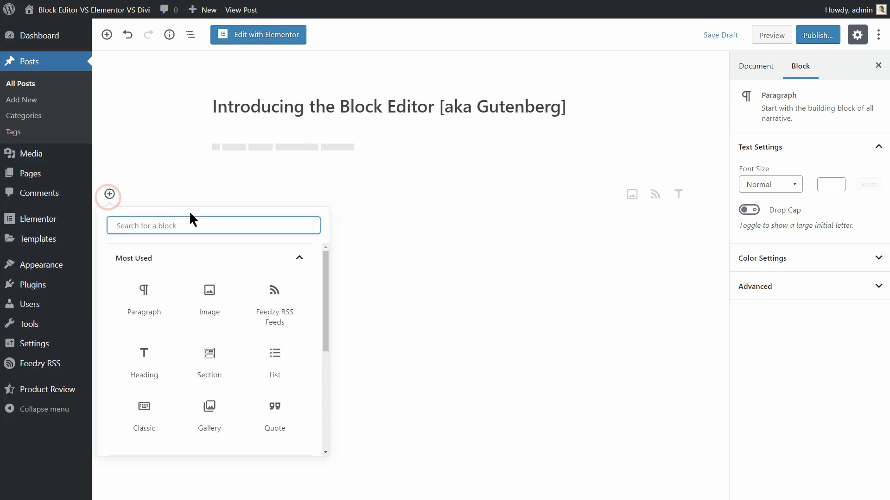
pyautogui.click(152, 353)
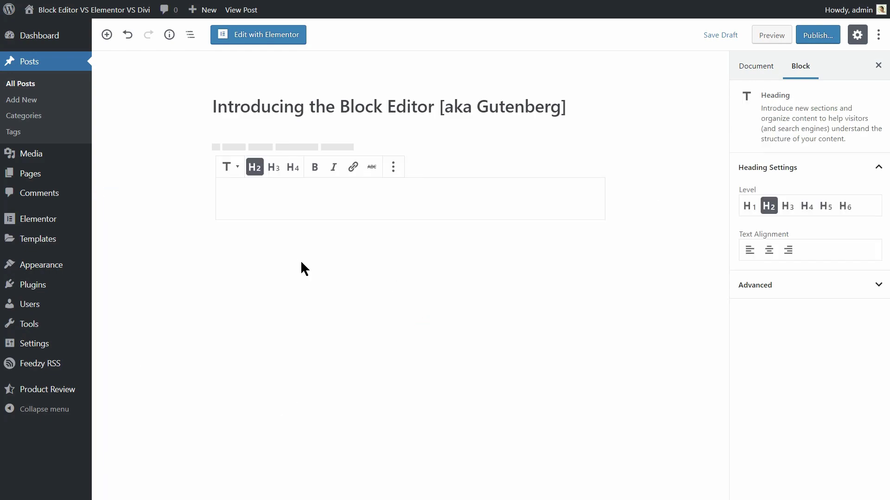
pyautogui.write('This is the heading block')
pyautogui.press('Return')
pyautogui.write('and text')
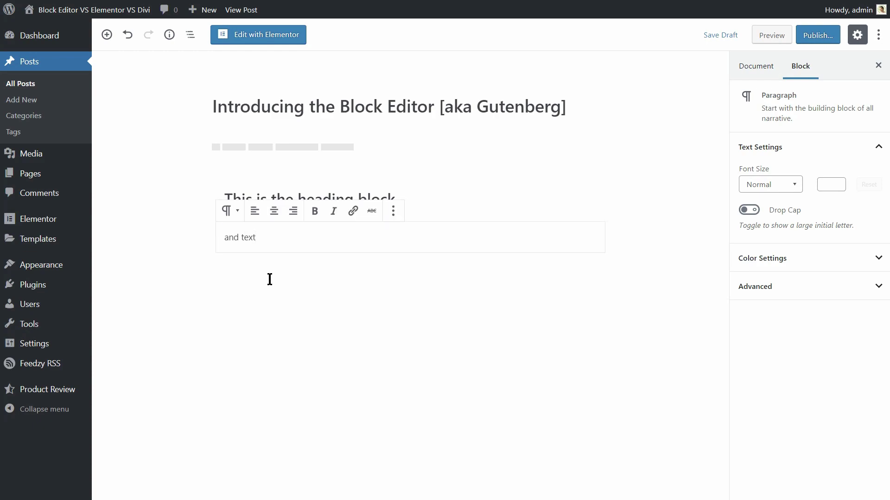
# Step: Add an empty paragraph after 'and text' and check the post and block settings
pyautogui.click(431, 200)
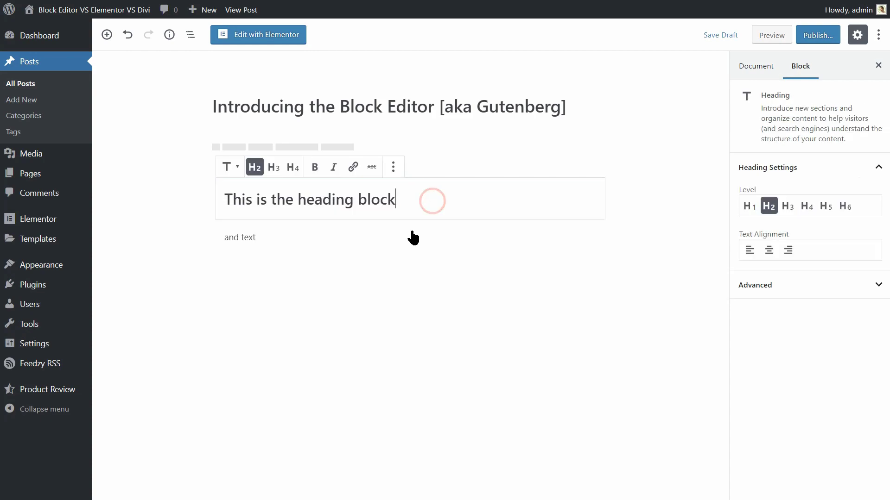
pyautogui.click(354, 275)
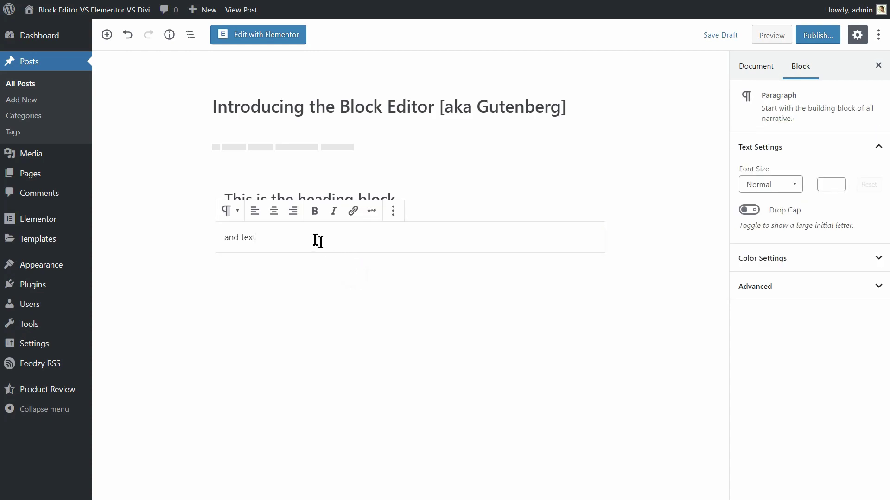
pyautogui.click(288, 237)
pyautogui.press('Return')
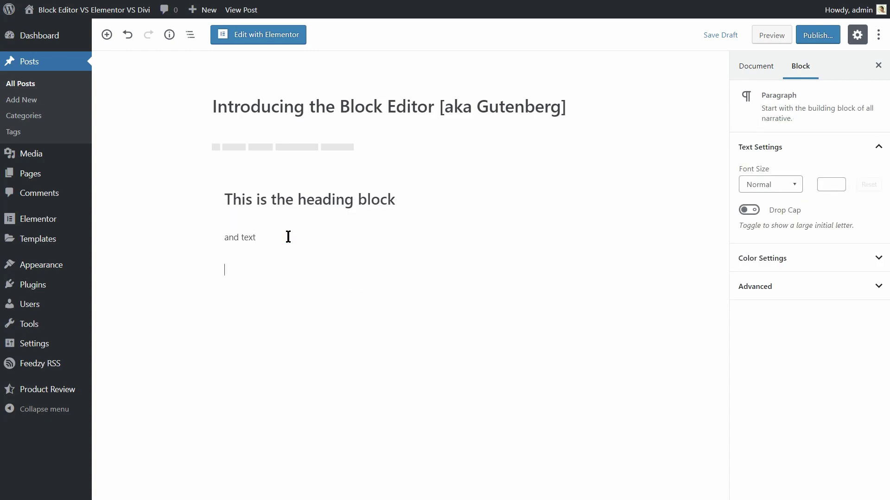
pyautogui.click(755, 70)
pyautogui.click(802, 68)
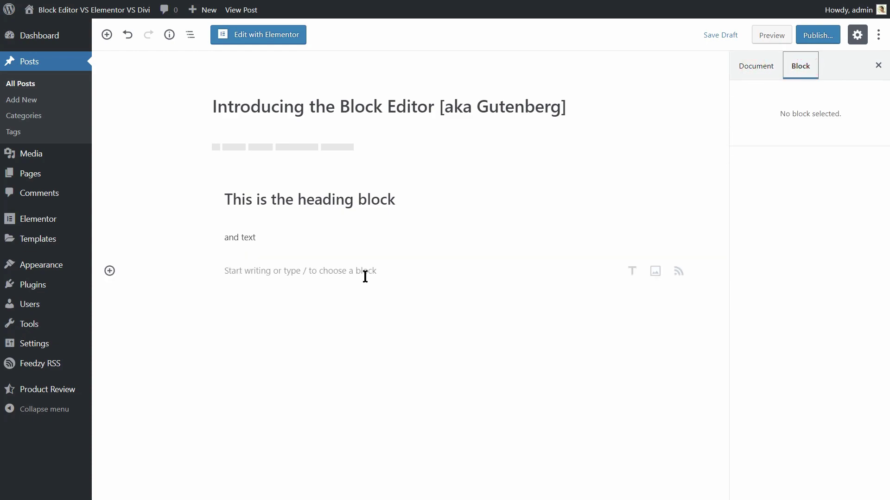
# Step: Insert an Otter Section and import the four-column stats counter from the Template Library
pyautogui.click(109, 270)
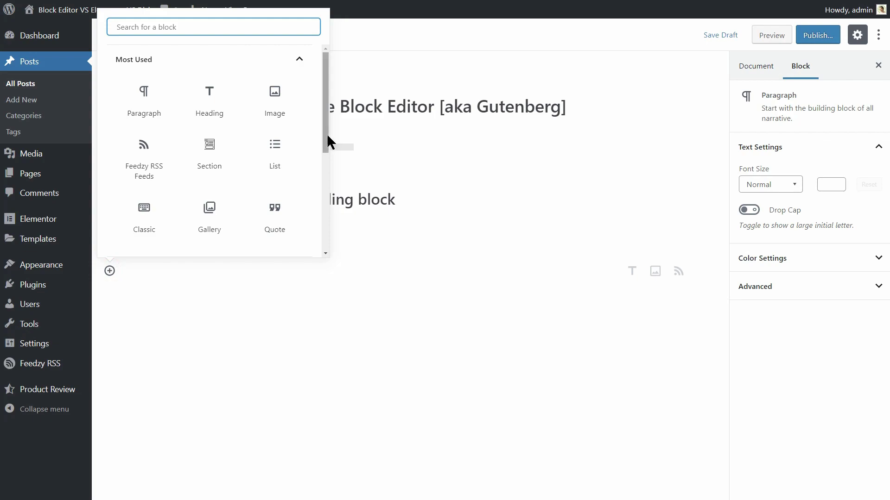
pyautogui.moveTo(326, 136)
pyautogui.mouseDown()
pyautogui.moveTo(326, 232)
pyautogui.moveTo(329, 208)
pyautogui.mouseUp()
pyautogui.scroll(-3, 311, 232)
pyautogui.click(310, 235)
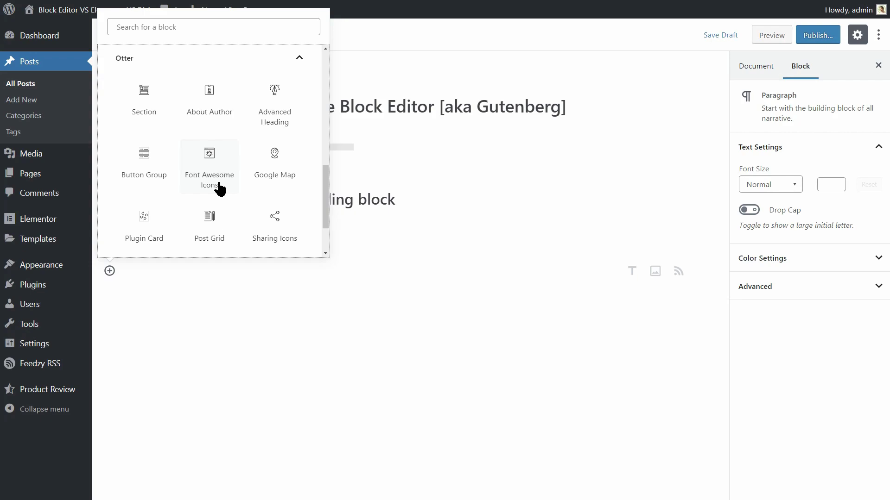
pyautogui.click(147, 107)
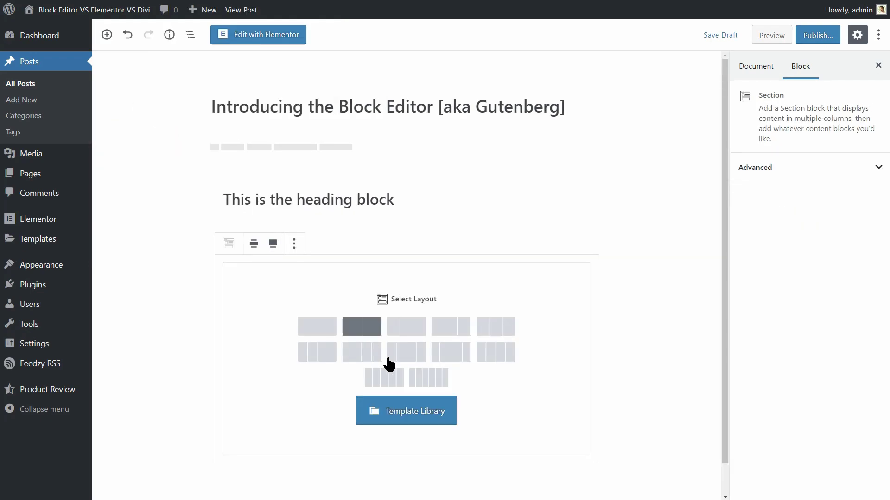
pyautogui.click(425, 412)
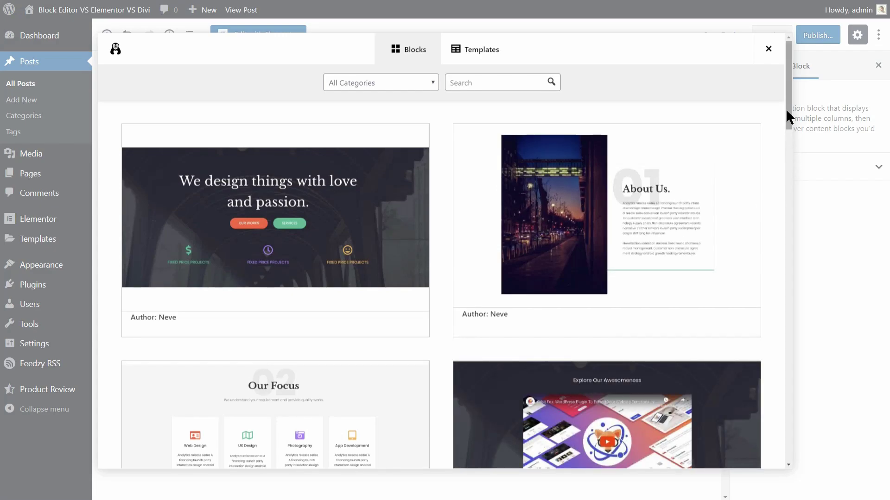
pyautogui.moveTo(786, 104); pyautogui.dragTo(797, 164)
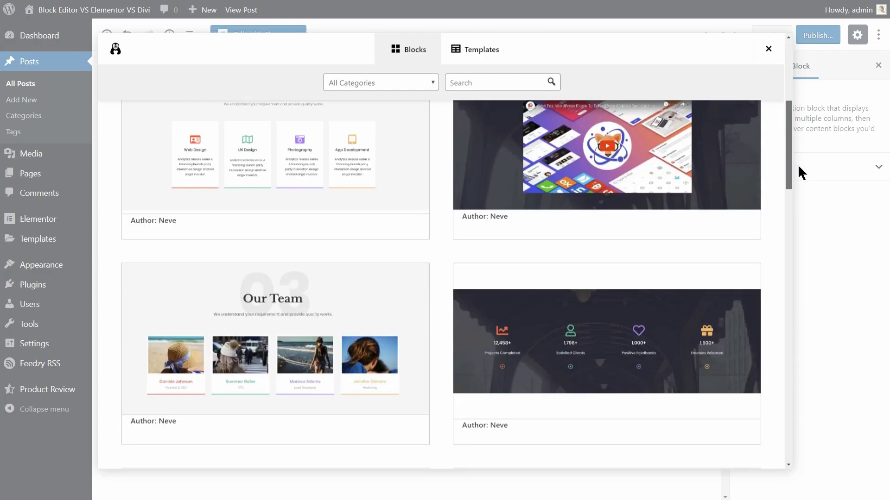
pyautogui.scroll(-2, 731, 313)
pyautogui.click(727, 349)
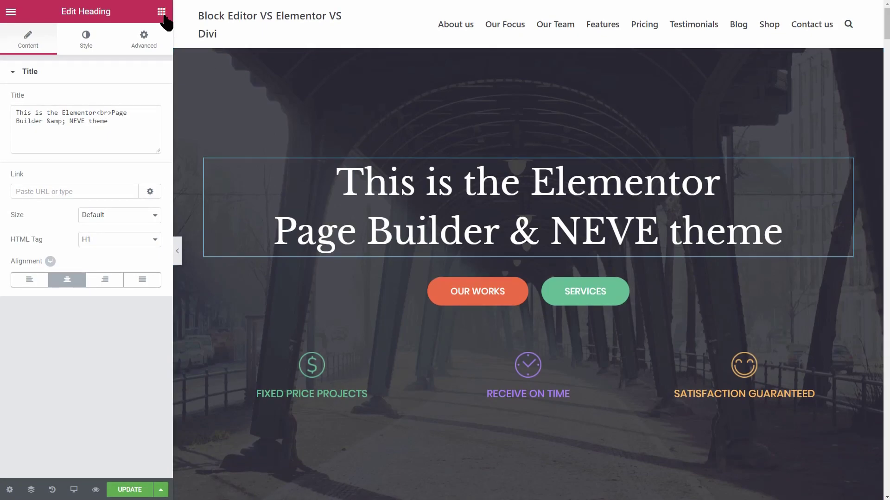
pyautogui.click(161, 12)
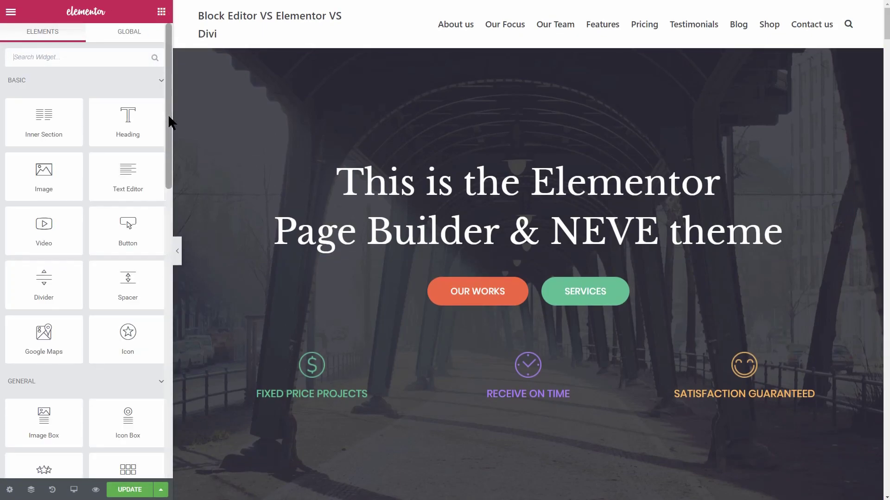
pyautogui.moveTo(168, 116); pyautogui.dragTo(156, 327)
pyautogui.scroll(-2, 156, 327)
pyautogui.scroll(1, 159, 297)
pyautogui.scroll(10, 163, 265)
pyautogui.scroll(-2, 155, 209)
pyautogui.scroll(1, 119, 193)
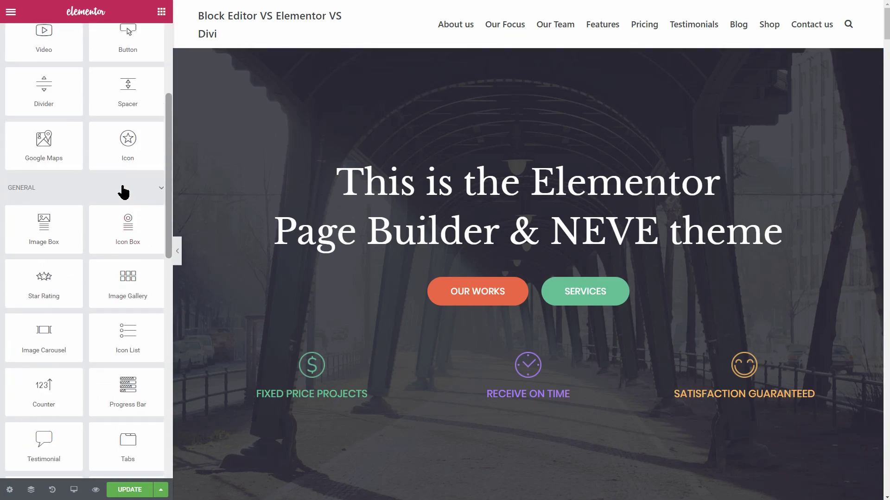
pyautogui.scroll(2, 129, 133)
pyautogui.scroll(2, 125, 131)
pyautogui.click(125, 81)
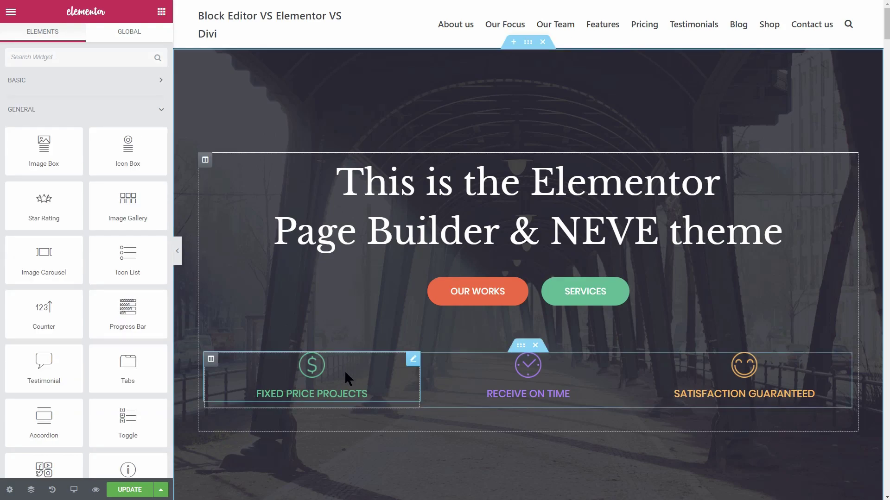
pyautogui.moveTo(411, 358)
pyautogui.mouseDown()
pyautogui.moveTo(452, 378)
pyautogui.moveTo(341, 365)
pyautogui.mouseUp()
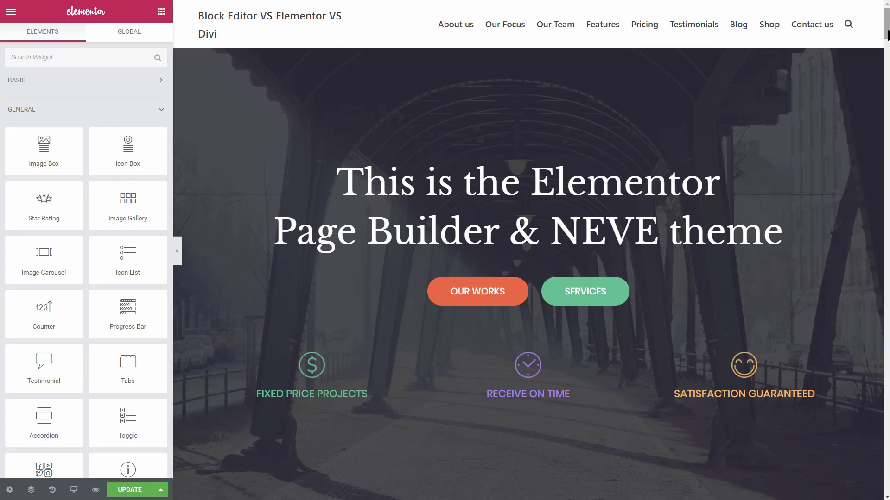
pyautogui.moveTo(886, 31); pyautogui.dragTo(887, 121)
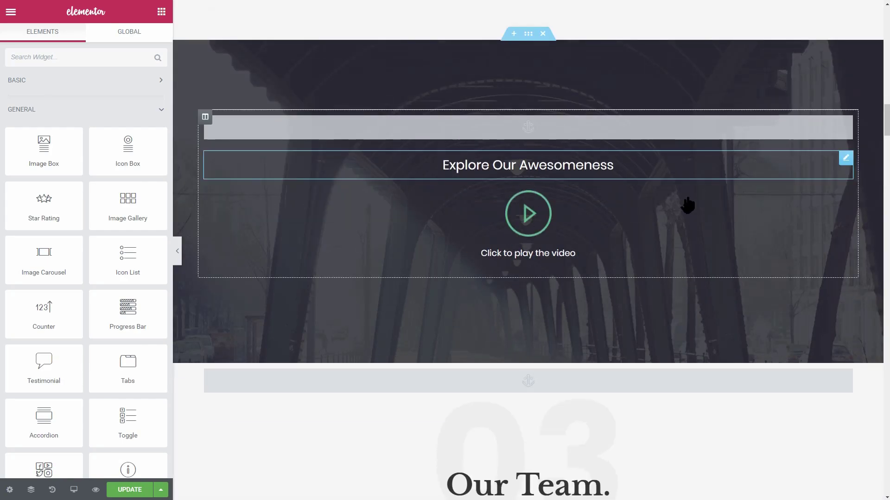
pyautogui.scroll(-3, 655, 235)
pyautogui.scroll(-1, 655, 235)
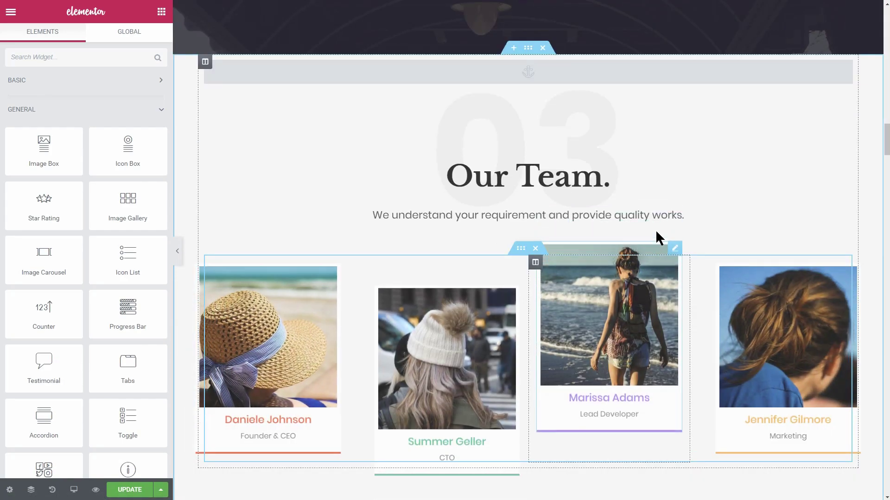
pyautogui.scroll(-1, 655, 235)
pyautogui.click(447, 261)
pyautogui.scroll(-10, 632, 341)
pyautogui.scroll(-1, 632, 341)
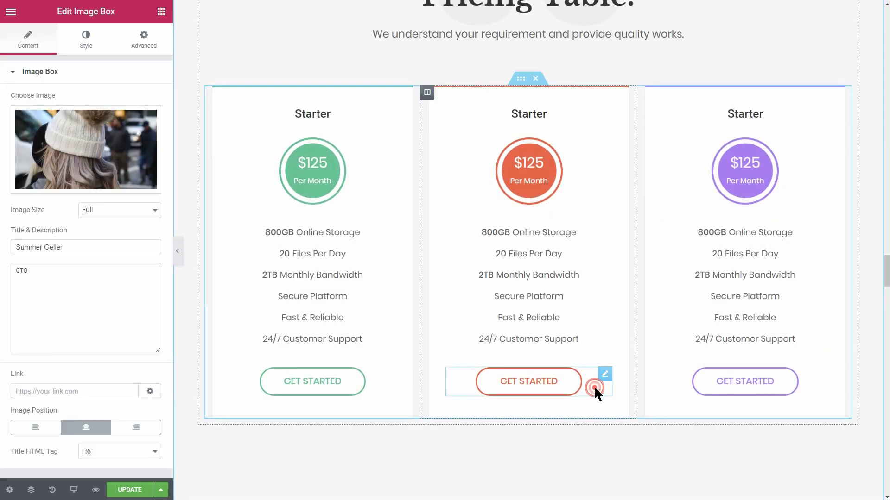
pyautogui.click(594, 386)
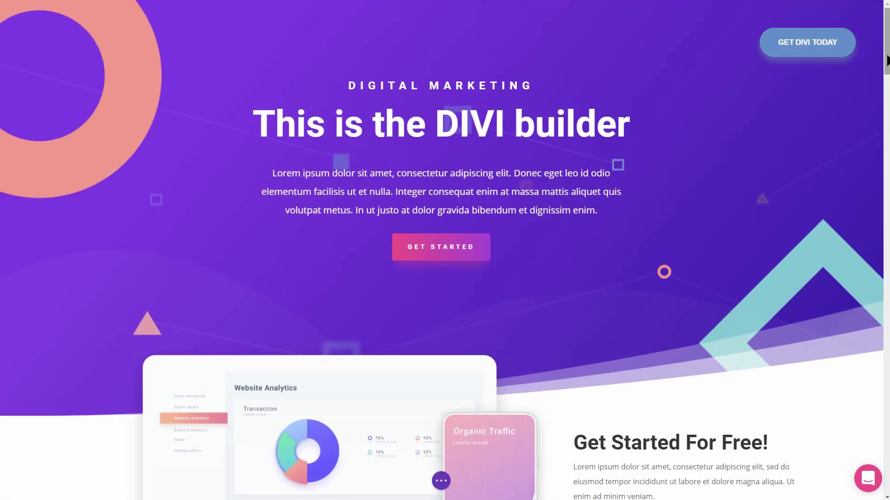
# Step: Open the SEO blurb's settings, reposition and resize the panel, then dock it left
pyautogui.click(882, 57)
pyautogui.moveTo(884, 57); pyautogui.dragTo(884, 146)
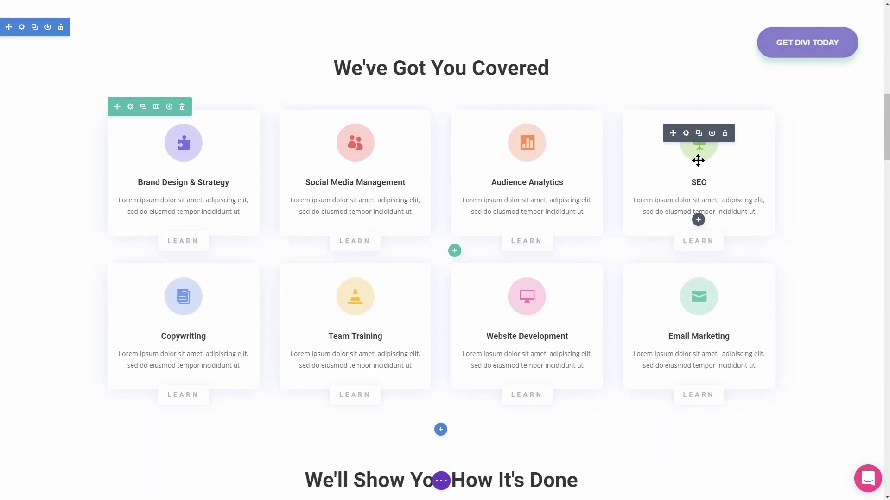
pyautogui.moveTo(695, 140)
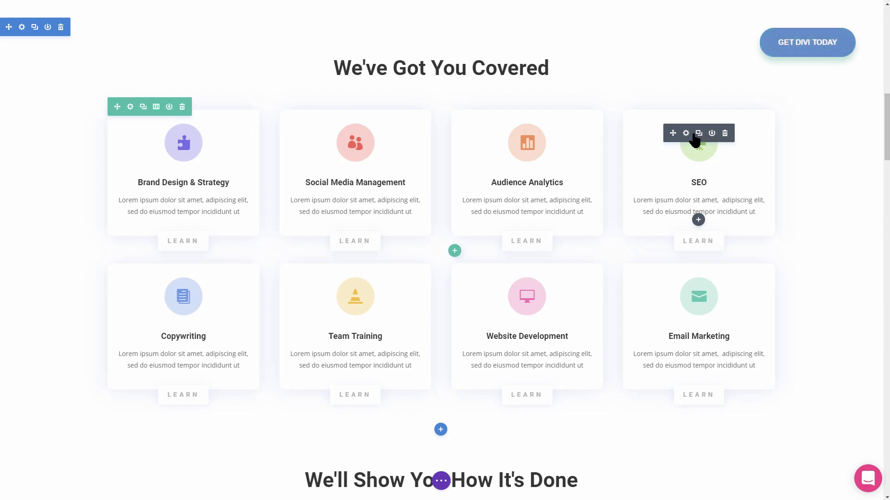
pyautogui.click(686, 132)
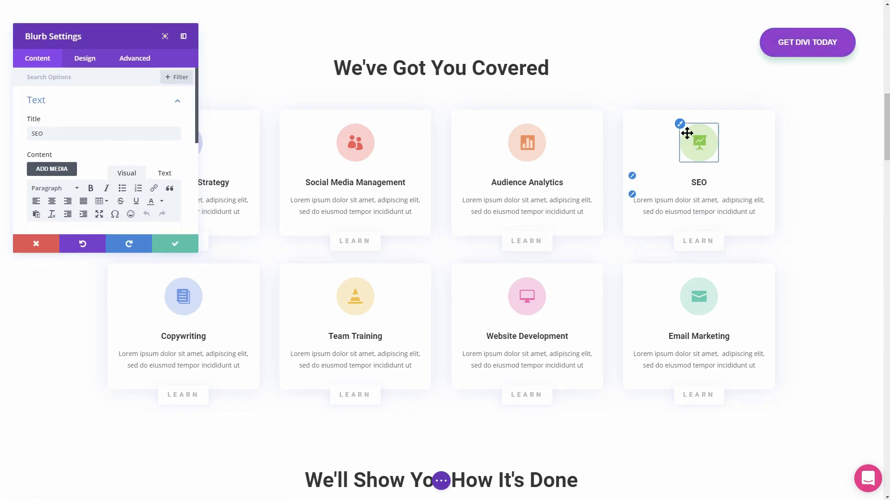
pyautogui.moveTo(117, 33)
pyautogui.mouseDown()
pyautogui.moveTo(184, 129)
pyautogui.moveTo(193, 115)
pyautogui.moveTo(559, 119)
pyautogui.mouseUp()
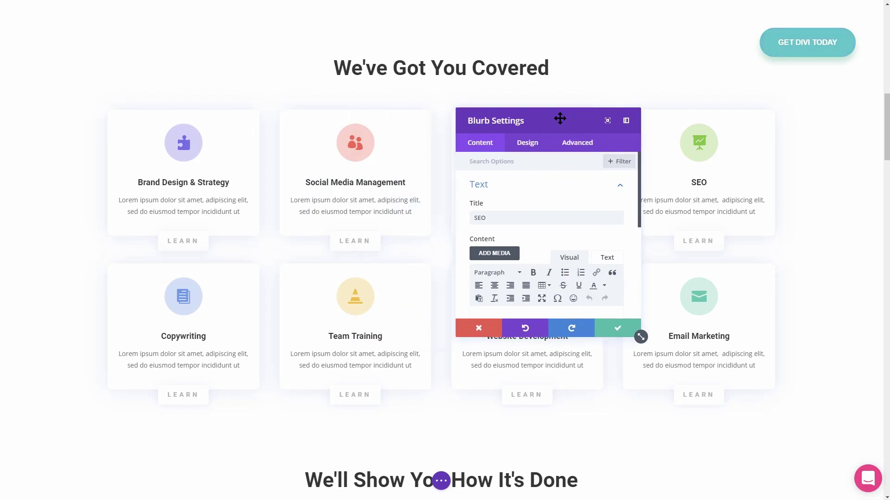
pyautogui.click(606, 121)
pyautogui.click(810, 60)
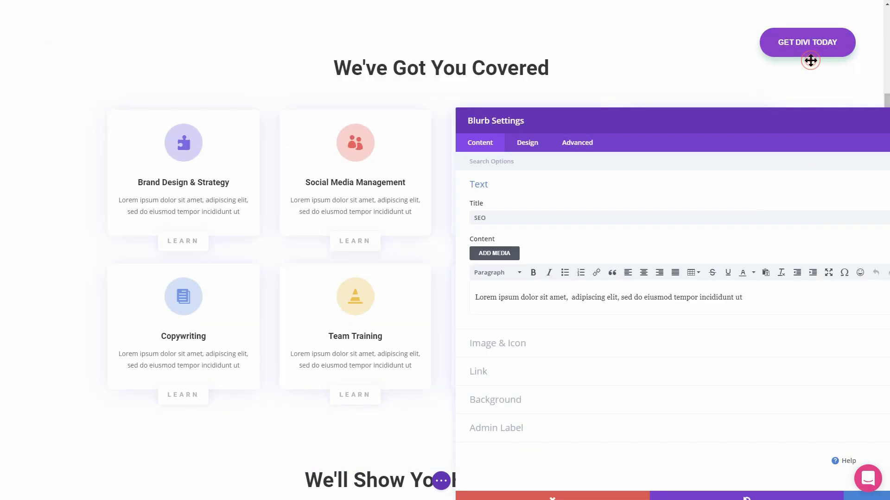
pyautogui.click(628, 119)
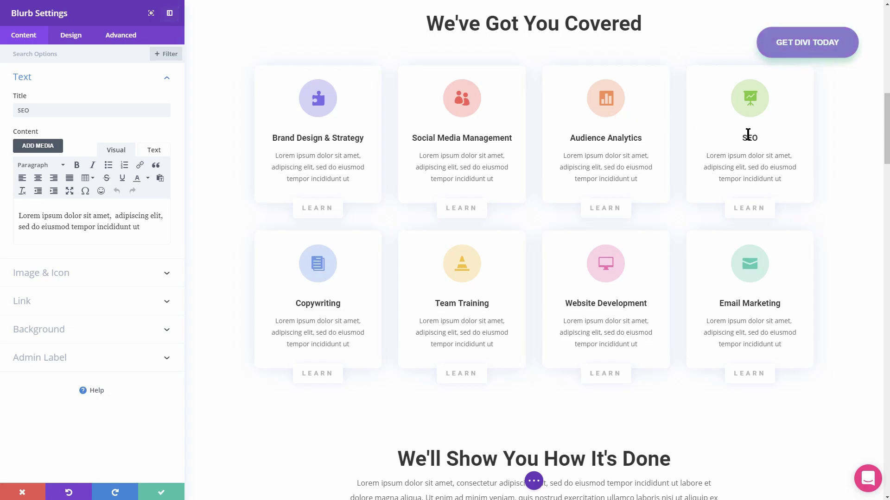
pyautogui.scroll(-6, 881, 133)
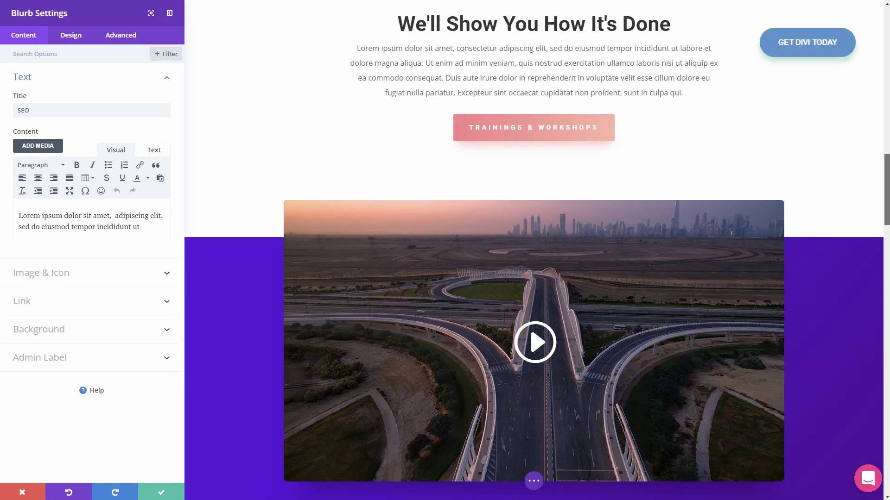
pyautogui.scroll(-5, 534, 278)
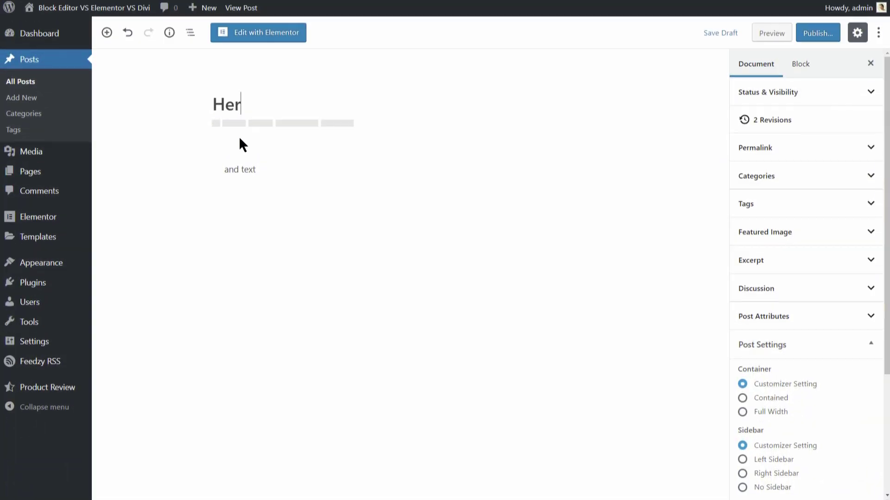
pyautogui.write('e is what you can do with Gutenber')
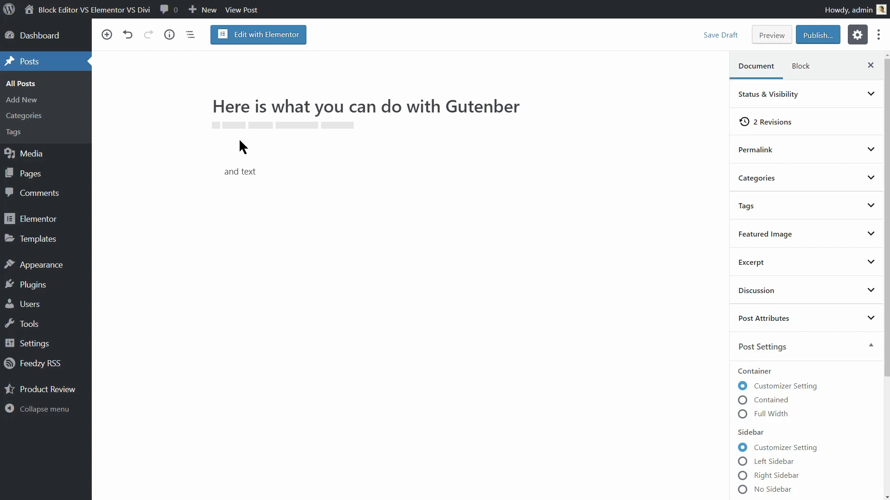
# Step: Erase the unfinished 'Gutenber' from the end of the post title
pyautogui.press('BackSpace')
pyautogui.press('BackSpace')
pyautogui.press('BackSpace')
pyautogui.write('he Block Edito')
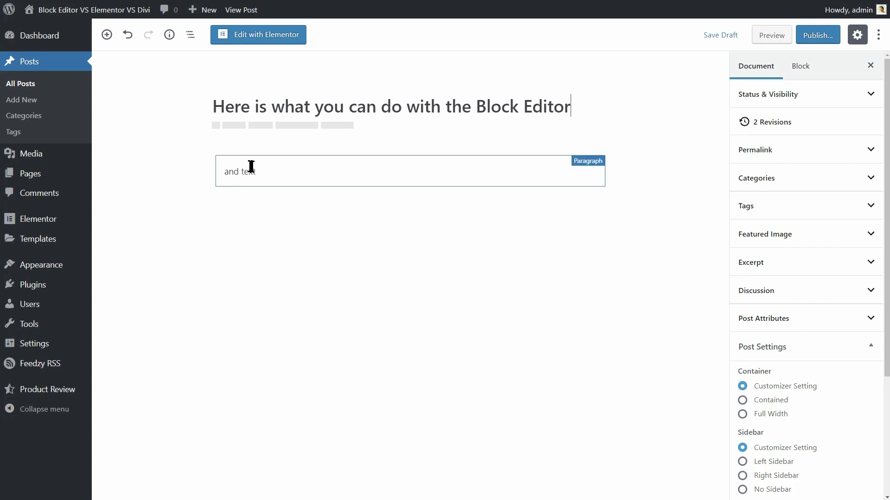
# Step: Add an image block above the paragraph and a Table block beneath it
pyautogui.click(410, 155)
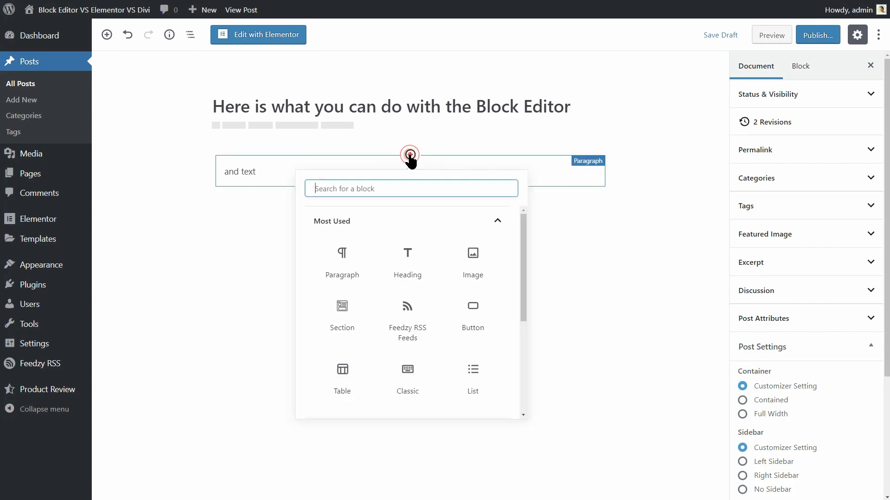
pyautogui.click(467, 263)
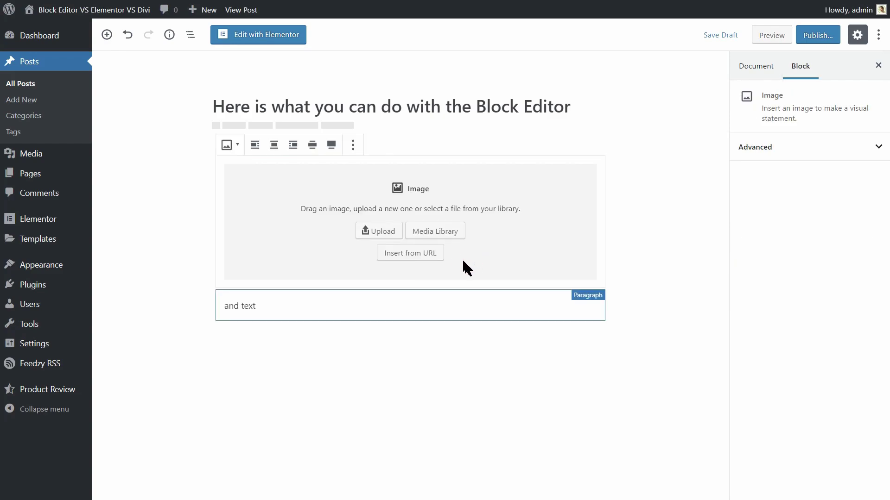
pyautogui.moveTo(140, 176)
pyautogui.click(117, 188)
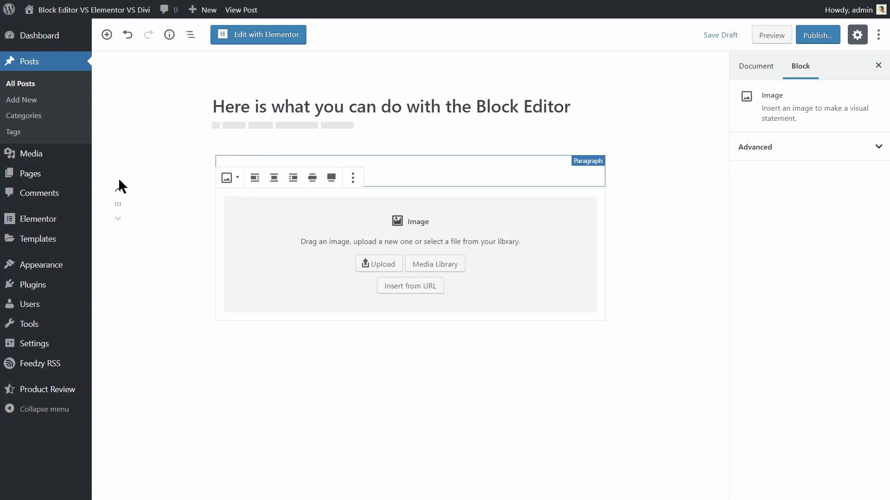
pyautogui.click(117, 191)
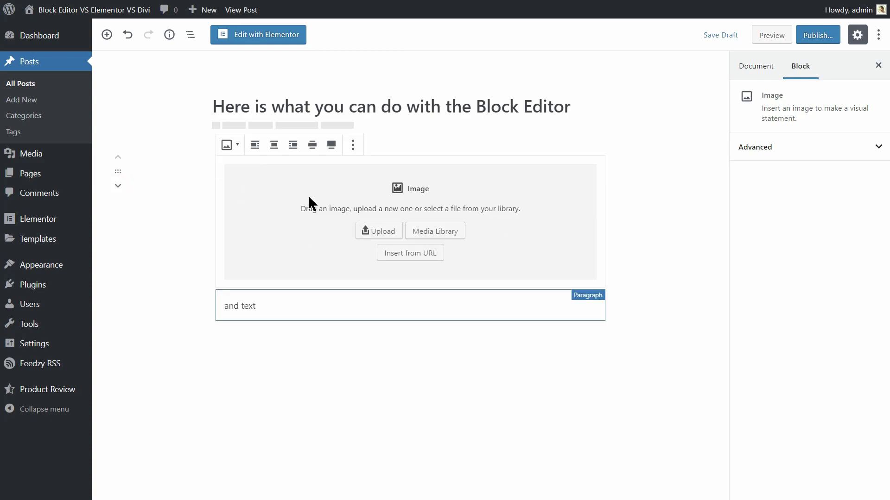
pyautogui.click(107, 35)
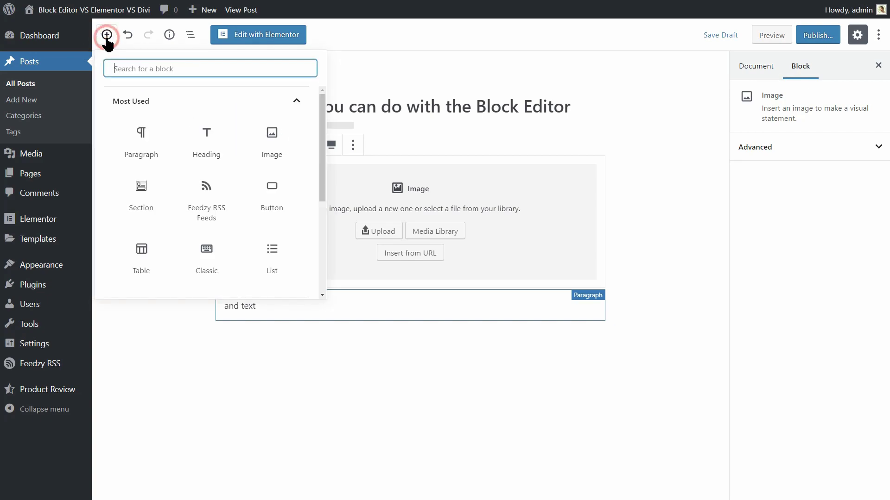
pyautogui.write('table')
pyautogui.click(140, 141)
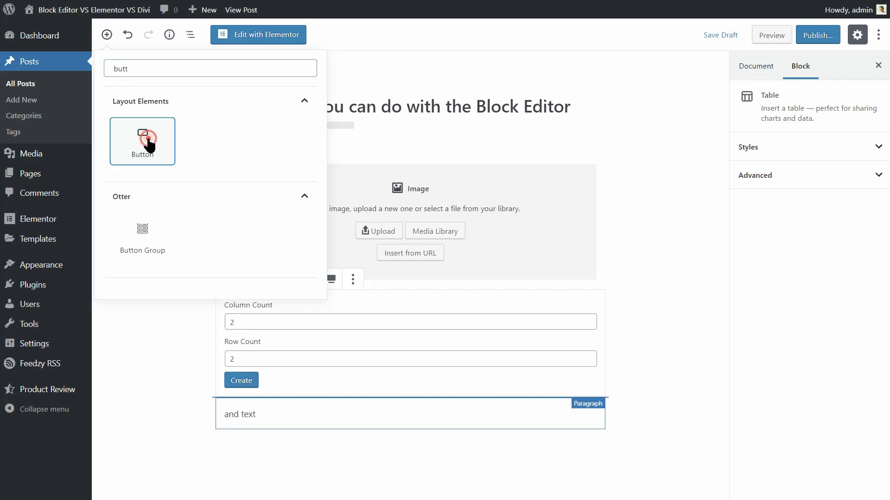
# Step: Add a Button, an Otter Advanced Heading and a Button Group block
pyautogui.click(110, 451)
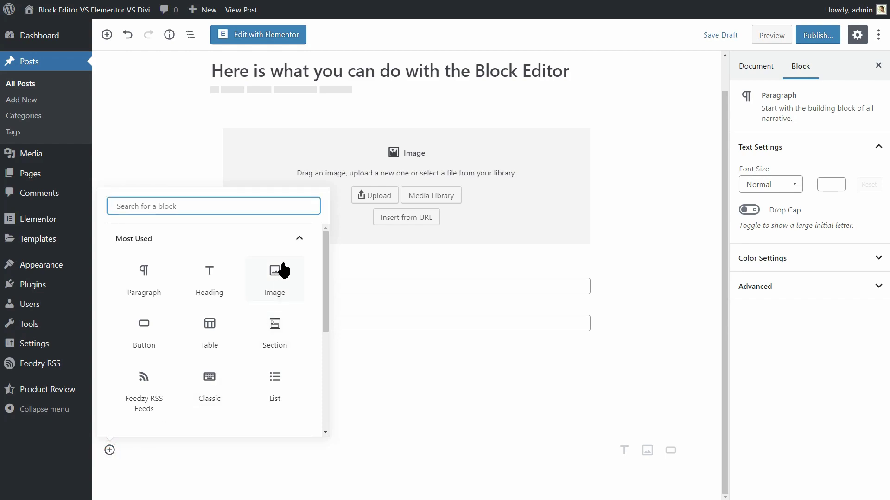
pyautogui.click(300, 245)
pyautogui.click(284, 422)
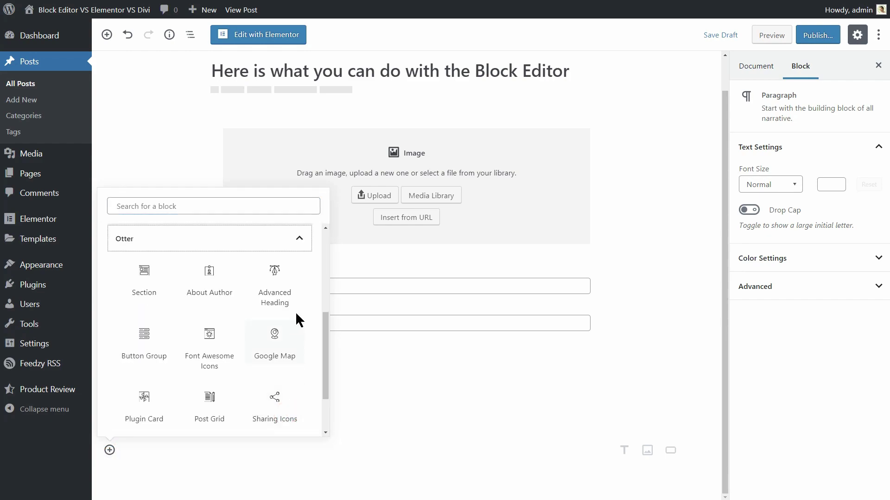
pyautogui.click(274, 298)
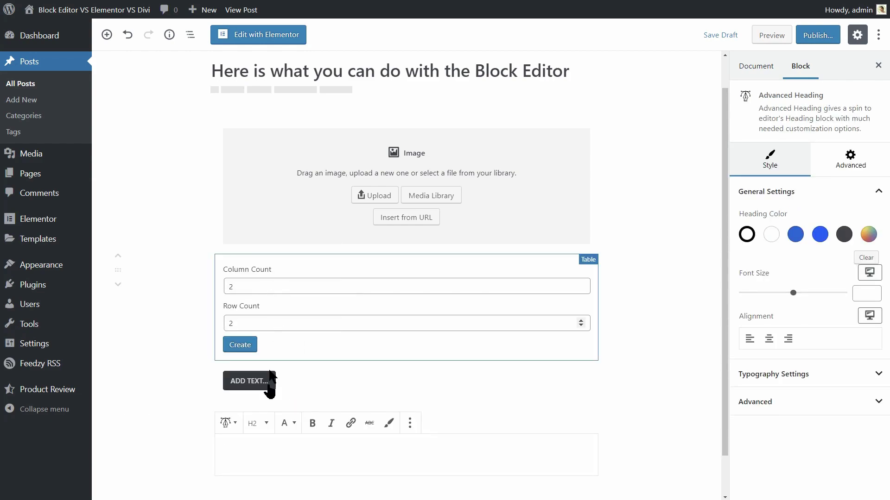
pyautogui.click(109, 449)
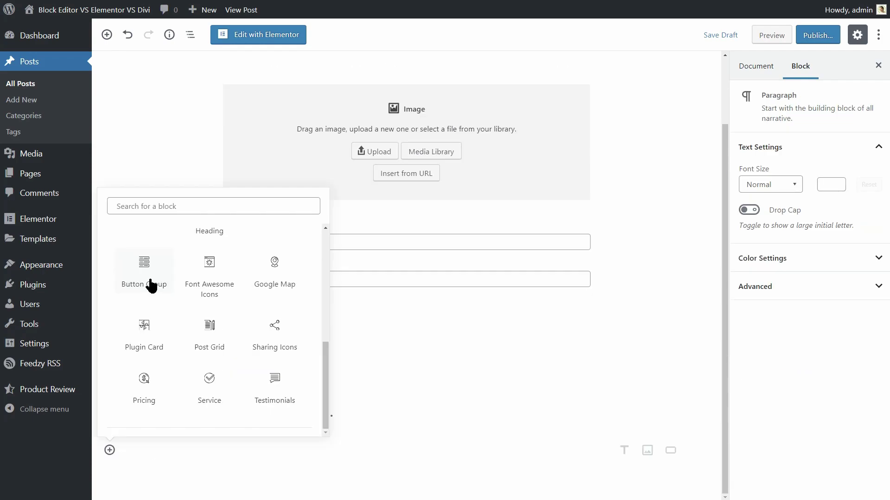
pyautogui.click(149, 284)
# Step: Add Font Awesome Icons and Pricing blocks, and centre the Sharing Icons buttons
pyautogui.click(211, 357)
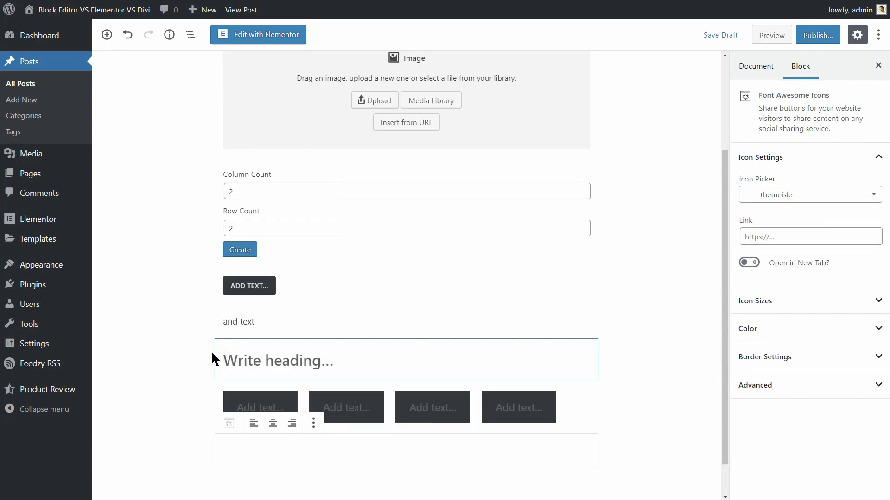
pyautogui.scroll(-1, 429, 413)
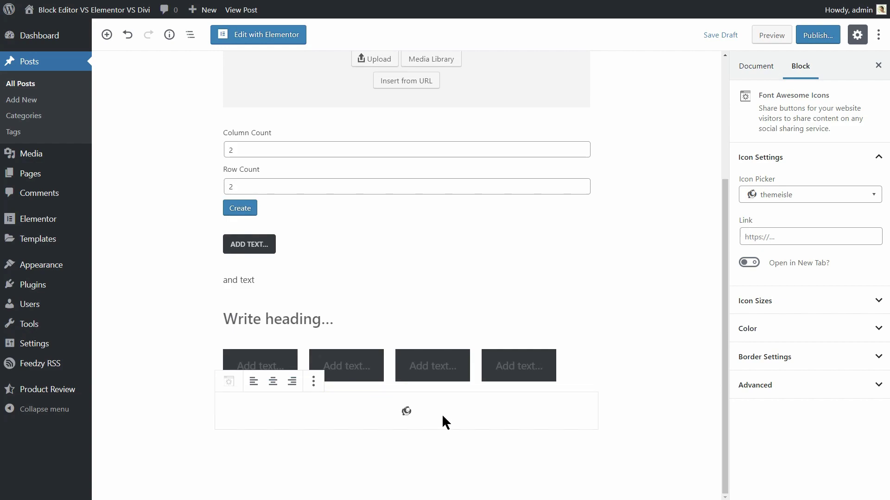
pyautogui.click(213, 446)
pyautogui.click(245, 388)
pyautogui.scroll(-2, 272, 387)
pyautogui.scroll(-3, 272, 387)
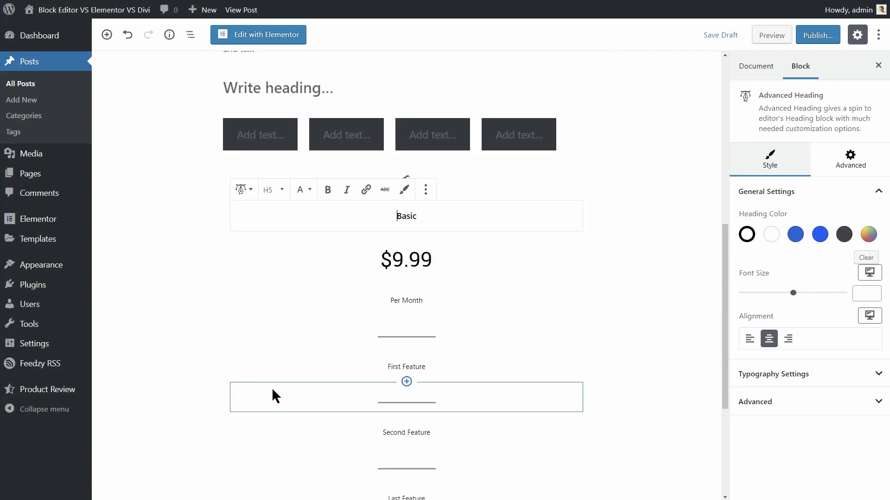
pyautogui.scroll(-3, 271, 396)
pyautogui.scroll(-2, 272, 396)
pyautogui.click(601, 390)
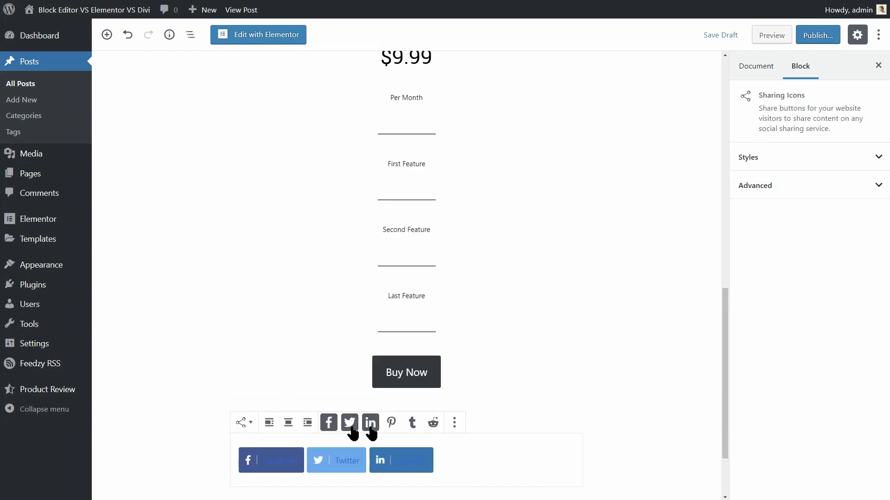
pyautogui.click(289, 421)
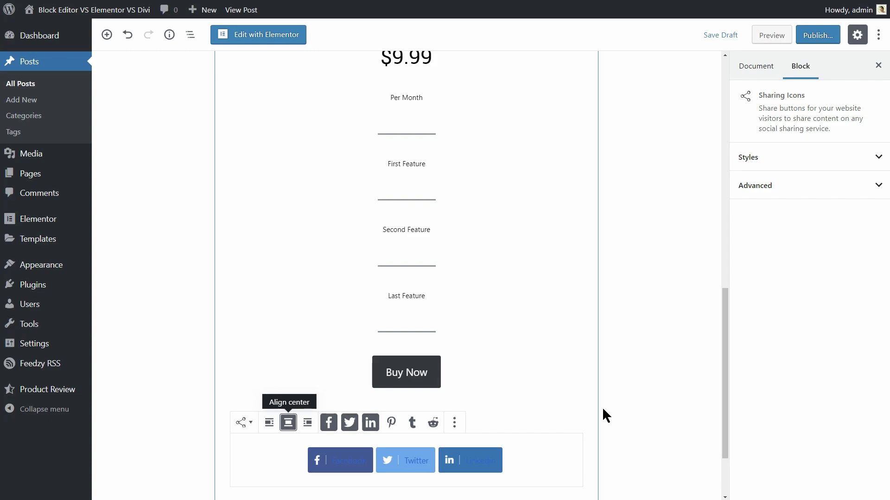
pyautogui.scroll(-2, 602, 410)
pyautogui.moveTo(560, 413)
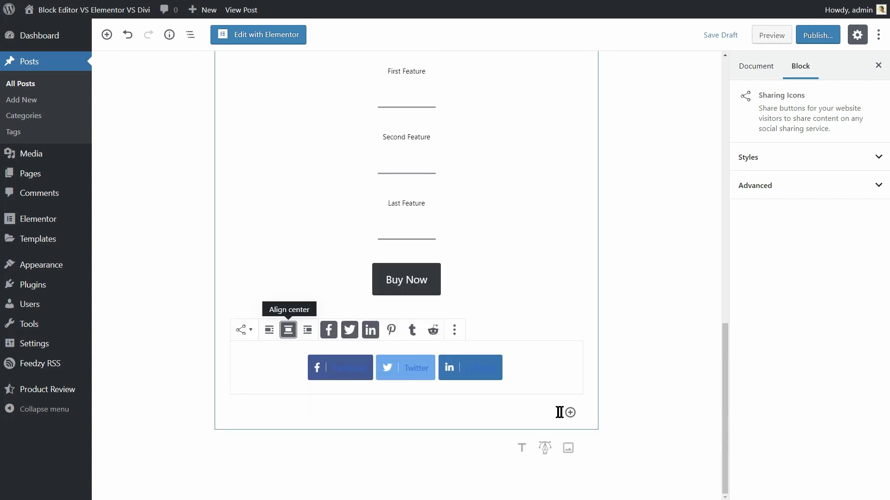
pyautogui.click(543, 362)
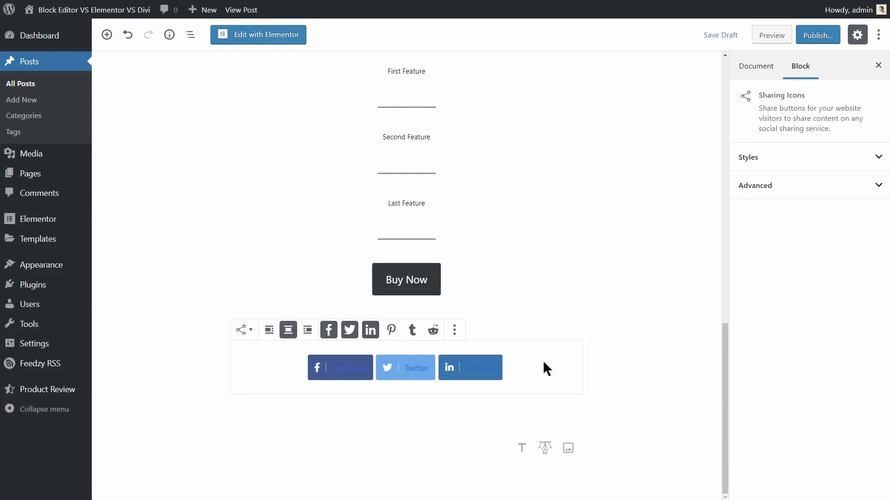
# Step: Try the icons-only sharing style, revert to regular, and inspect the Buy Now button group
pyautogui.click(794, 162)
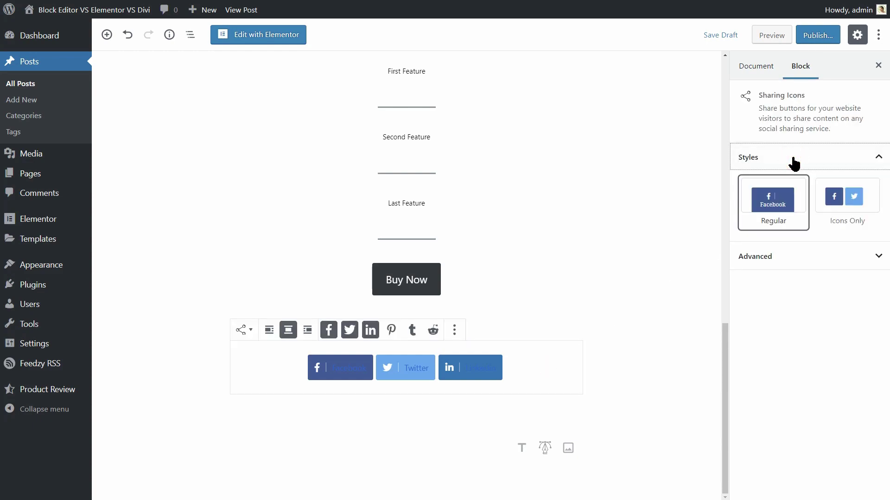
pyautogui.click(827, 196)
pyautogui.click(779, 199)
pyautogui.click(518, 289)
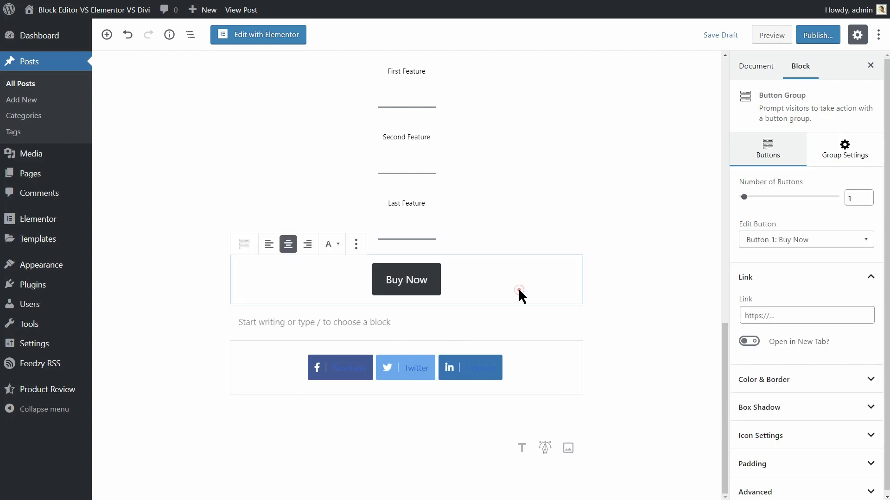
pyautogui.click(852, 160)
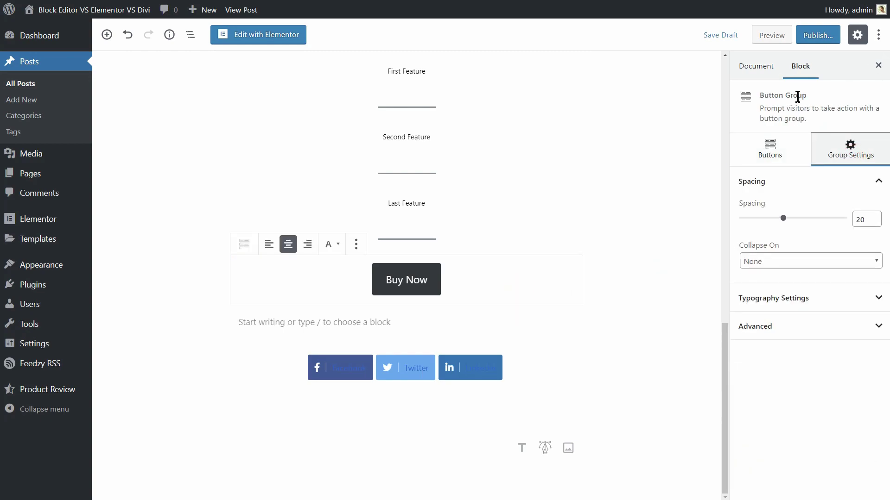
# Step: Try left and right sidebars in the post layout settings, then choose No Sidebar
pyautogui.click(758, 68)
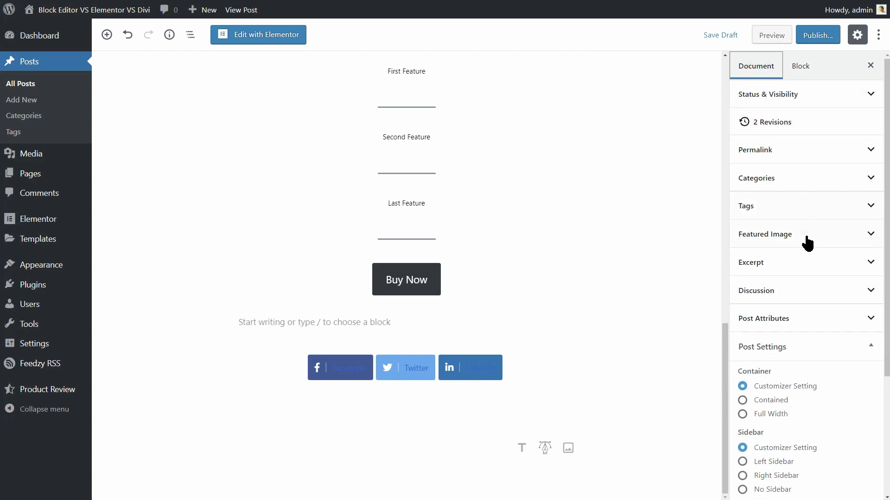
pyautogui.scroll(-3, 806, 243)
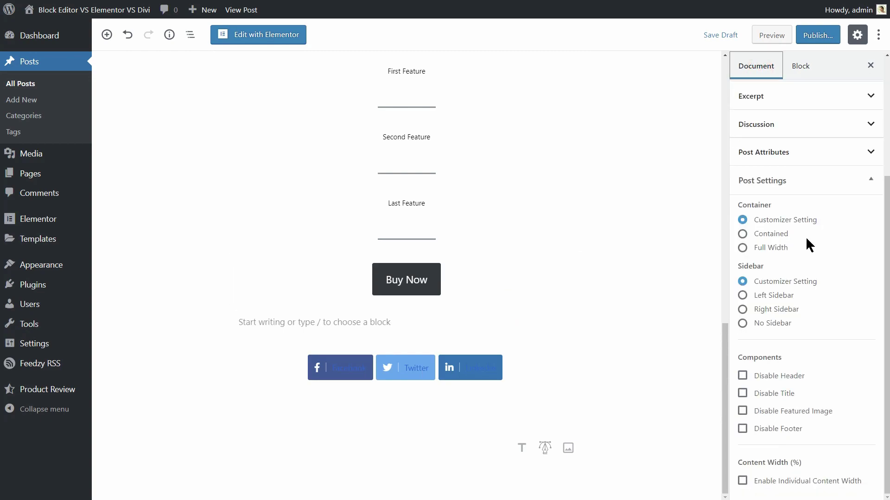
pyautogui.click(821, 180)
pyautogui.click(866, 340)
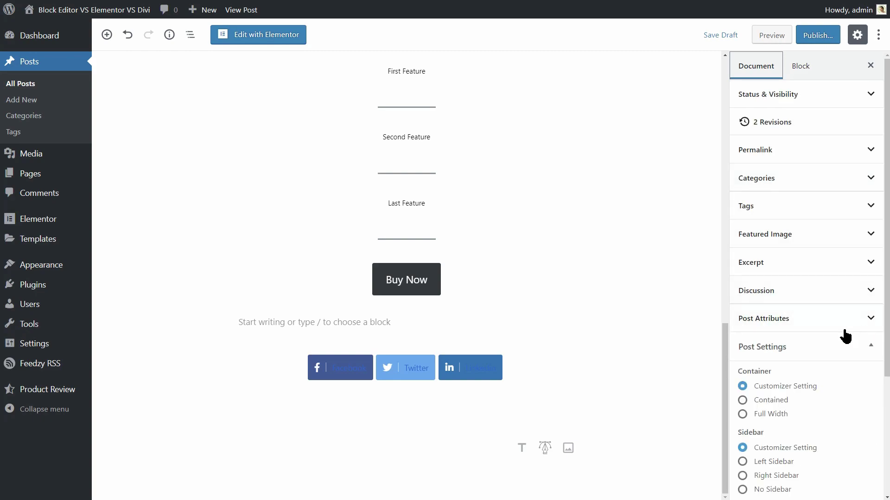
pyautogui.scroll(-3, 845, 337)
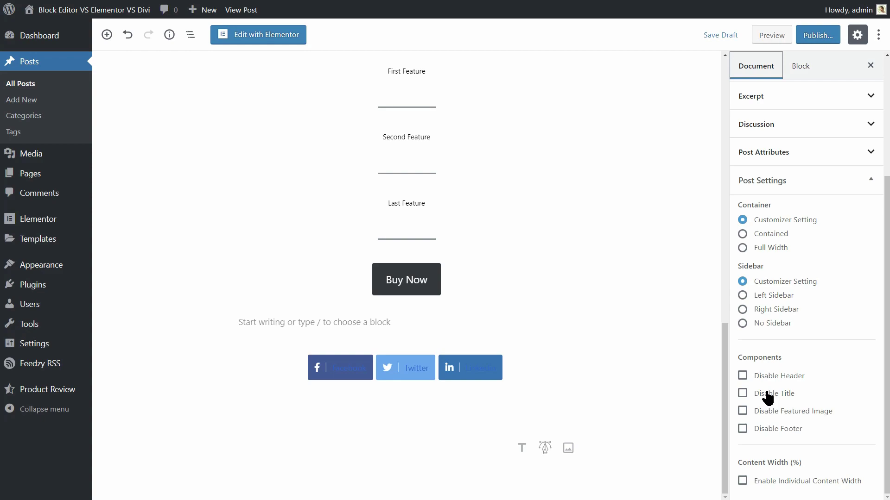
pyautogui.click(743, 297)
pyautogui.click(742, 310)
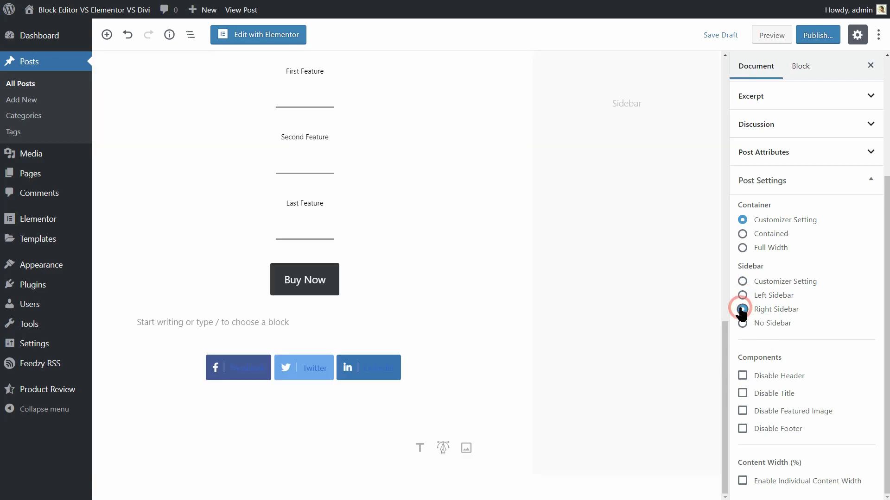
pyautogui.click(742, 324)
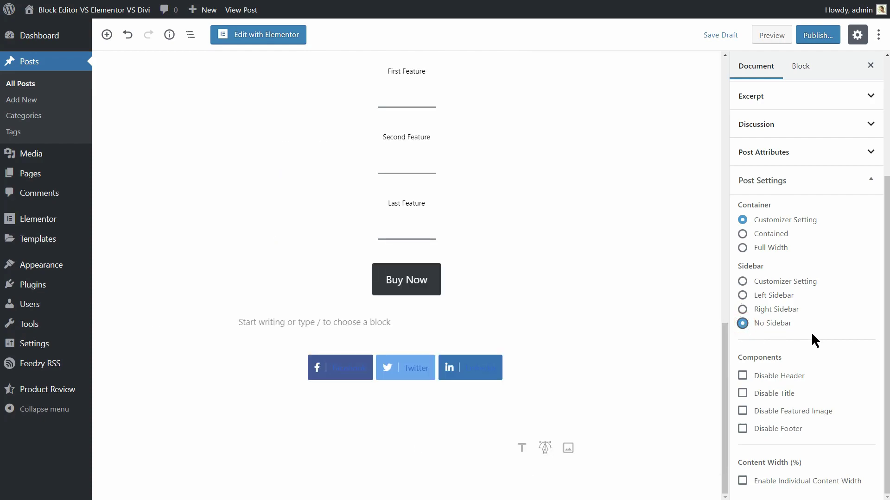
pyautogui.click(535, 371)
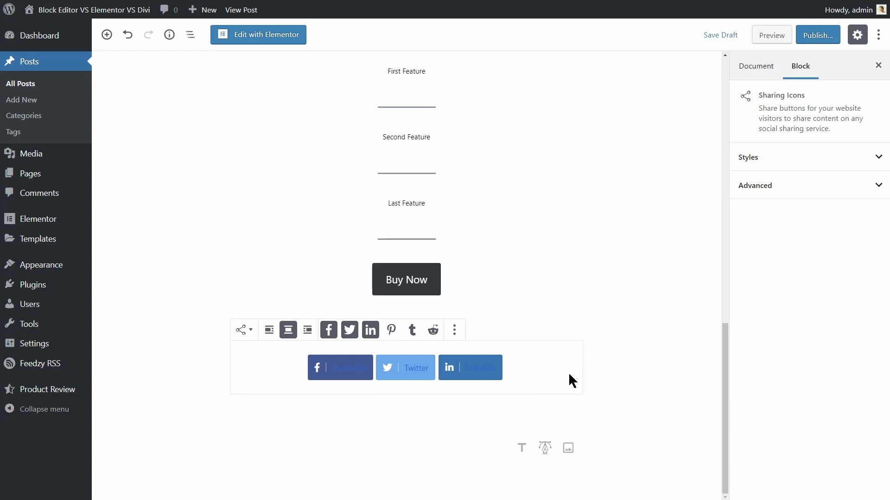
# Step: Move the sharing buttons up twice, then delete the Sharing Icons block
pyautogui.click(220, 345)
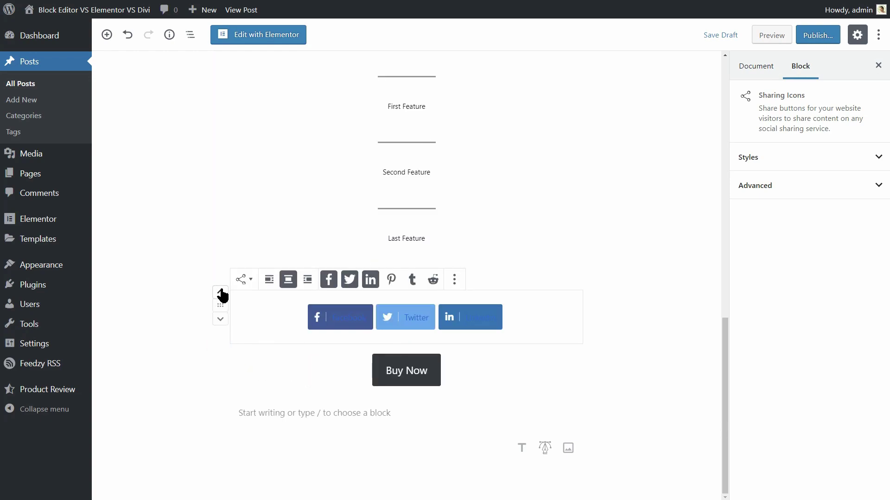
pyautogui.click(220, 294)
pyautogui.click(454, 243)
pyautogui.click(505, 409)
# Step: Insert a Section block with a three-column layout
pyautogui.click(212, 448)
pyautogui.write('sec')
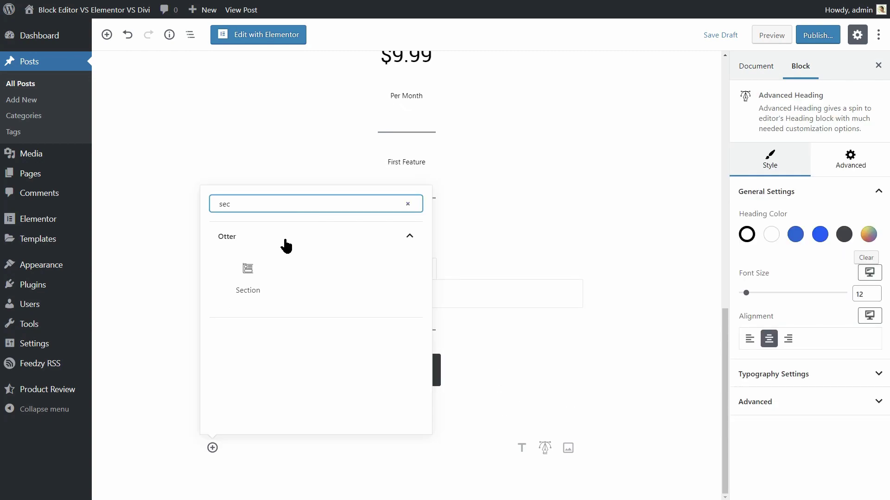
pyautogui.click(248, 289)
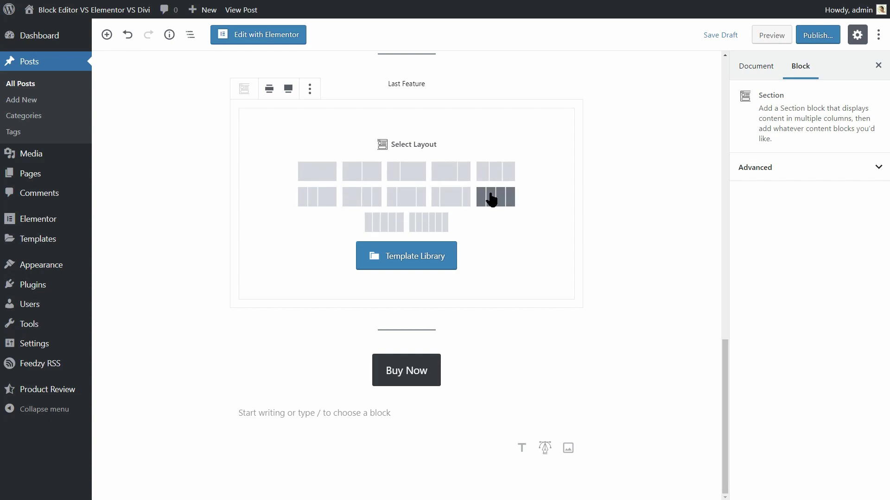
pyautogui.scroll(2, 438, 223)
pyautogui.click(496, 295)
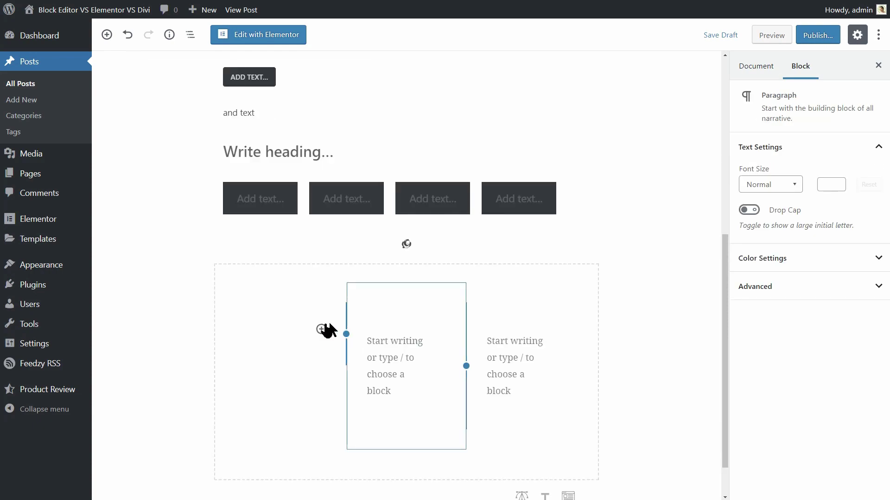
# Step: Add a Service block to each of the three columns
pyautogui.click(320, 332)
pyautogui.write('ser')
pyautogui.click(358, 172)
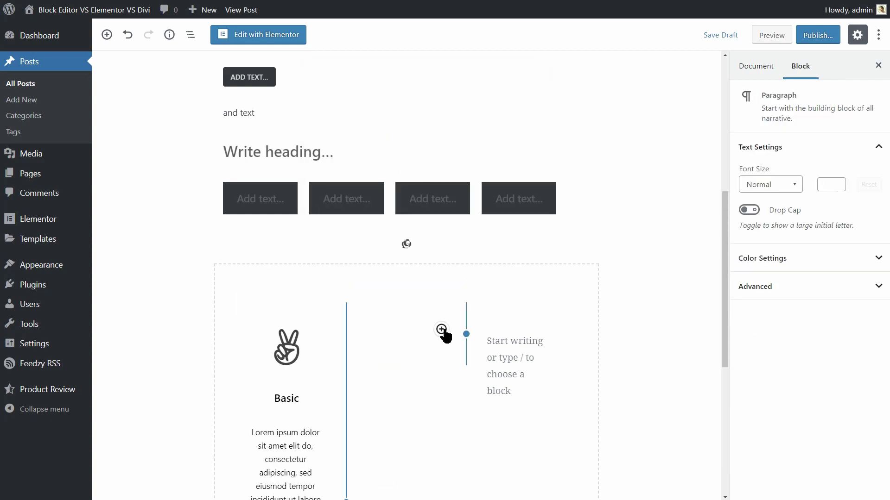
pyautogui.click(442, 329)
pyautogui.write('ser')
pyautogui.click(477, 157)
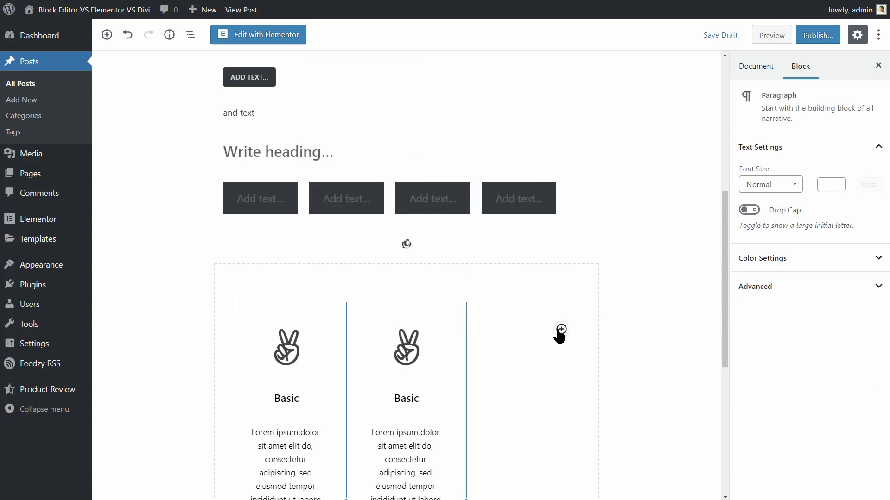
pyautogui.click(561, 329)
pyautogui.write('ser')
pyautogui.click(606, 168)
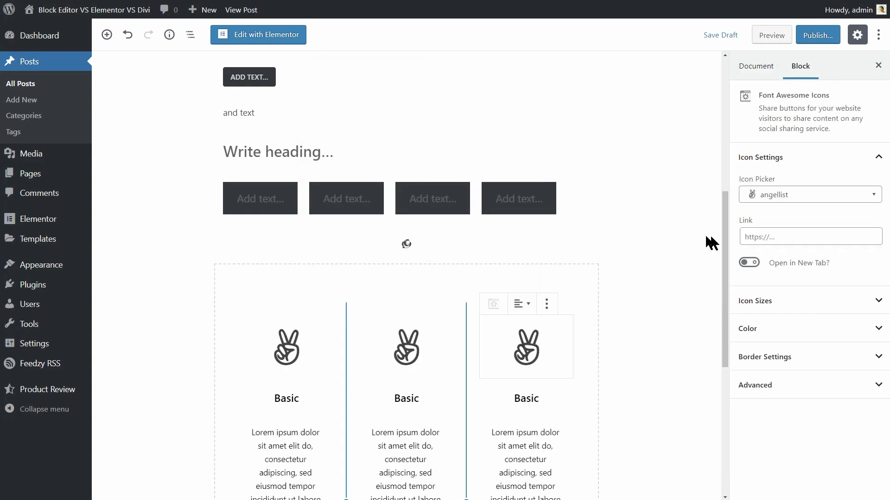
pyautogui.moveTo(724, 236); pyautogui.dragTo(738, 313)
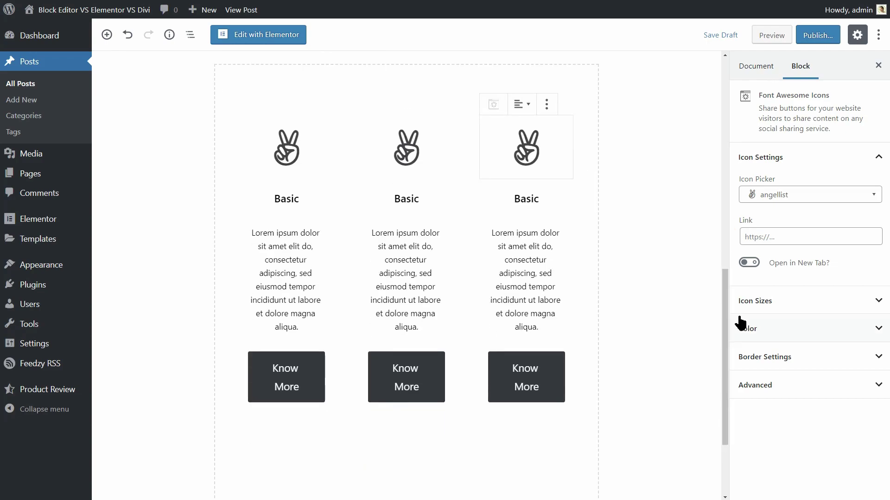
# Step: Choose a different icon for a service card from the icon list
pyautogui.click(874, 198)
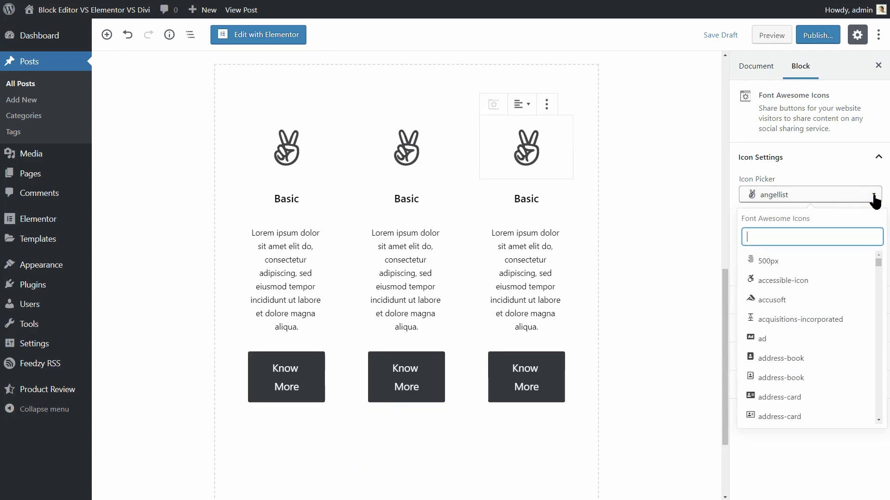
pyautogui.click(770, 333)
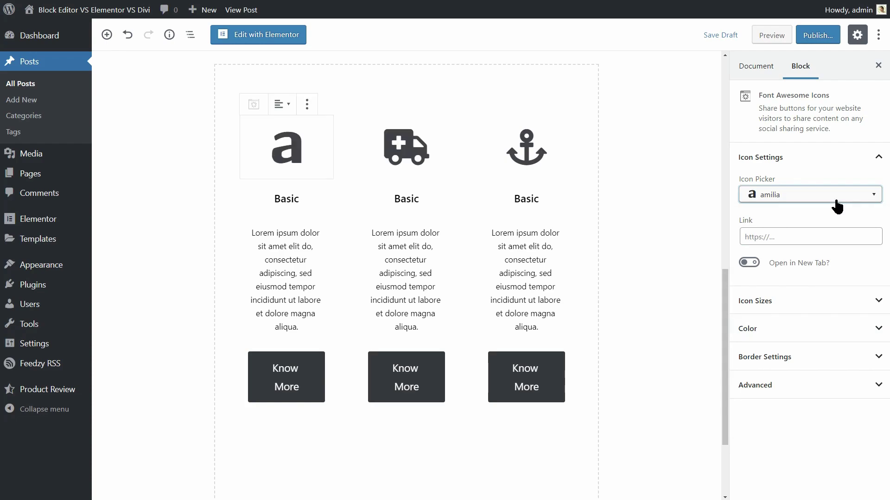
pyautogui.click(875, 161)
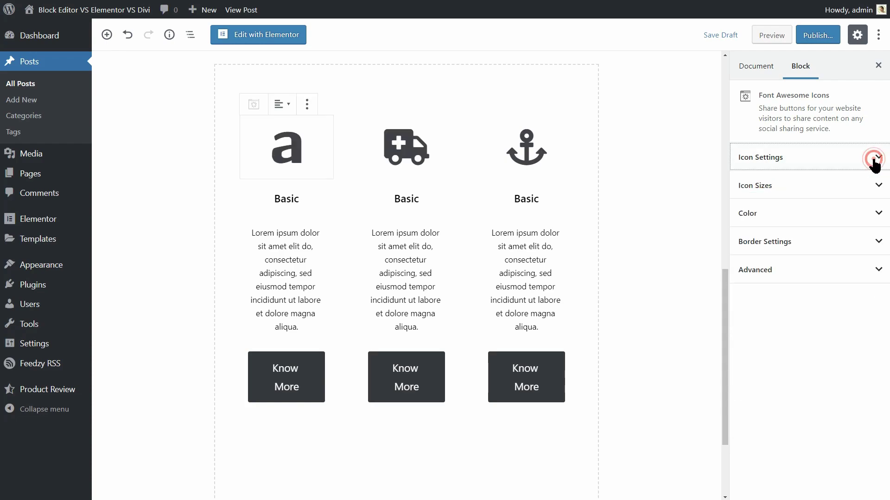
# Step: Make the first icon blue with a dark border of size 4
pyautogui.click(878, 213)
pyautogui.click(795, 353)
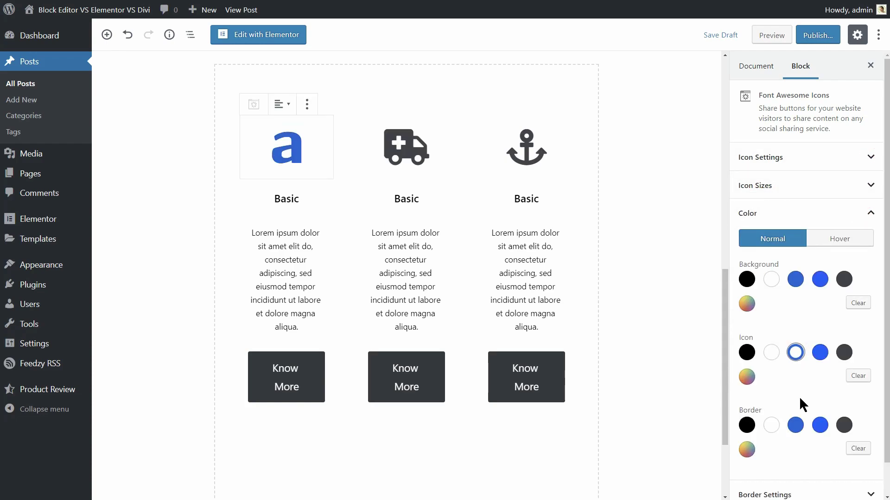
pyautogui.click(844, 425)
pyautogui.click(764, 496)
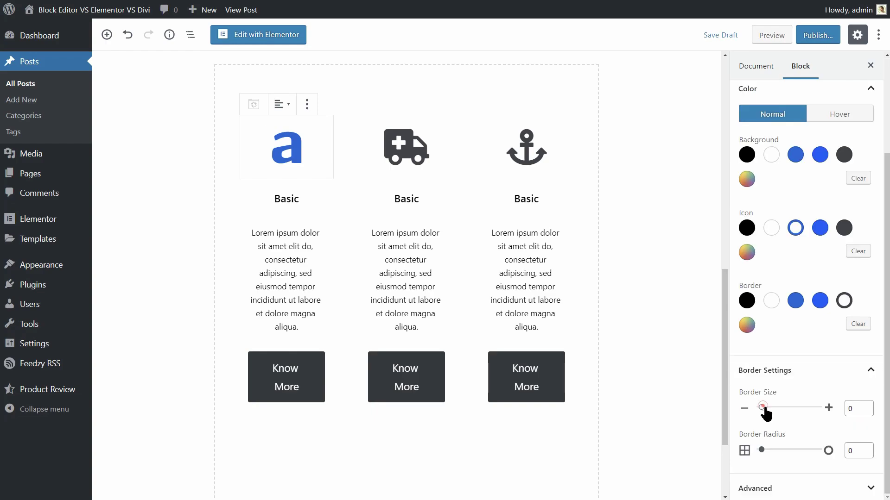
pyautogui.moveTo(764, 412); pyautogui.dragTo(764, 413)
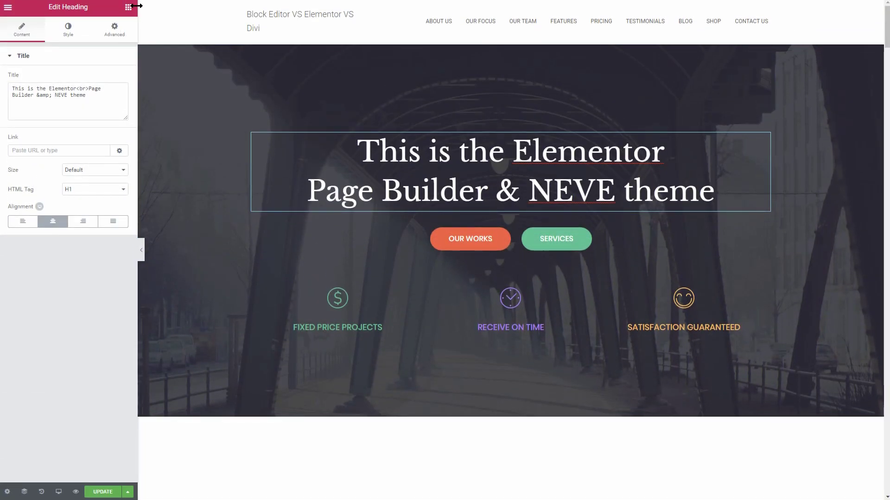
# Step: Browse the widget groups and the template library without inserting anything
pyautogui.click(128, 8)
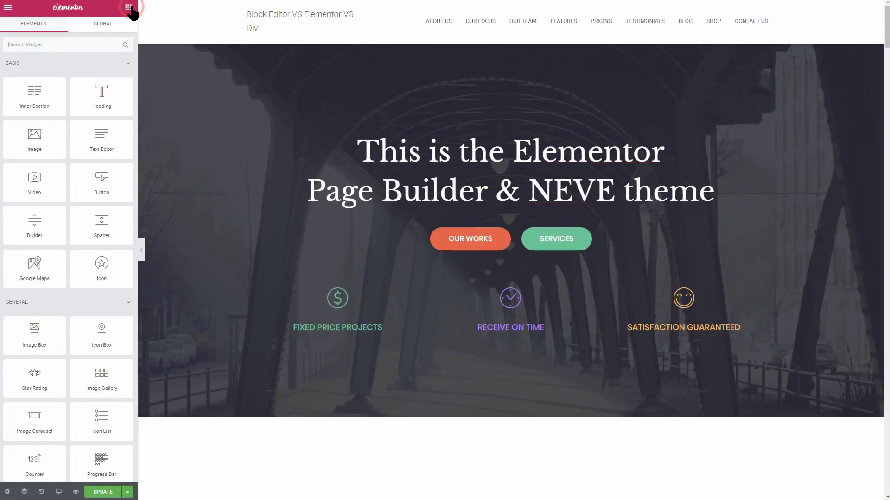
pyautogui.click(128, 64)
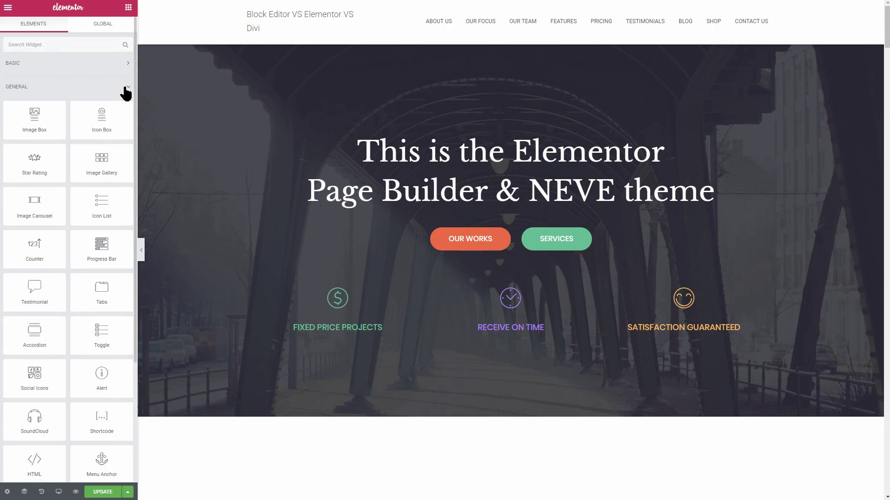
pyautogui.click(124, 88)
pyautogui.click(124, 88)
pyautogui.click(127, 68)
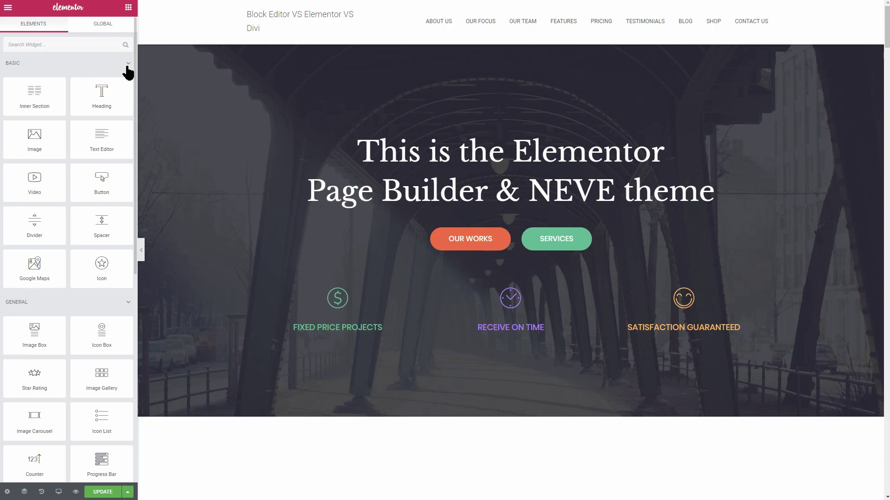
pyautogui.click(500, 41)
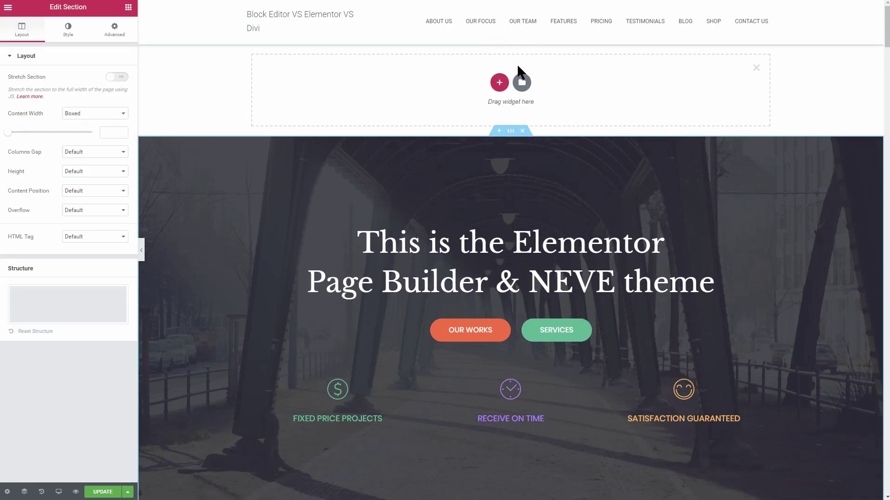
pyautogui.click(521, 83)
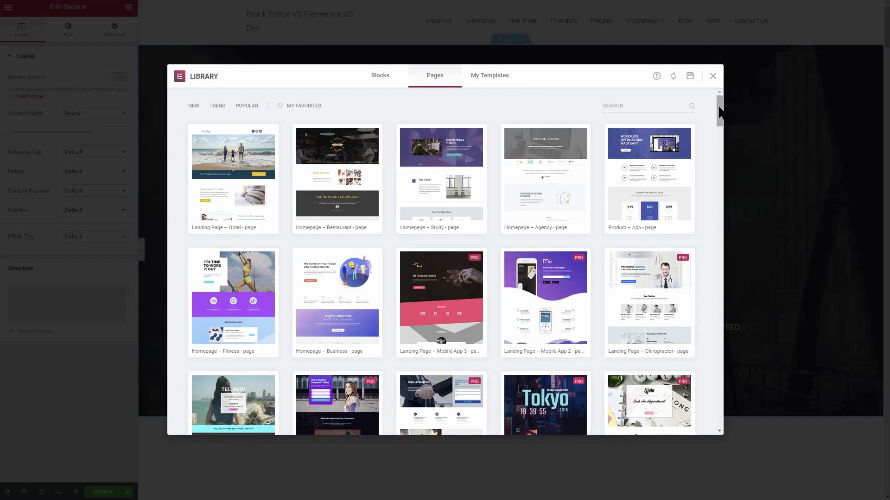
pyautogui.moveTo(720, 109)
pyautogui.mouseDown()
pyautogui.moveTo(722, 139)
pyautogui.moveTo(722, 104)
pyautogui.mouseUp()
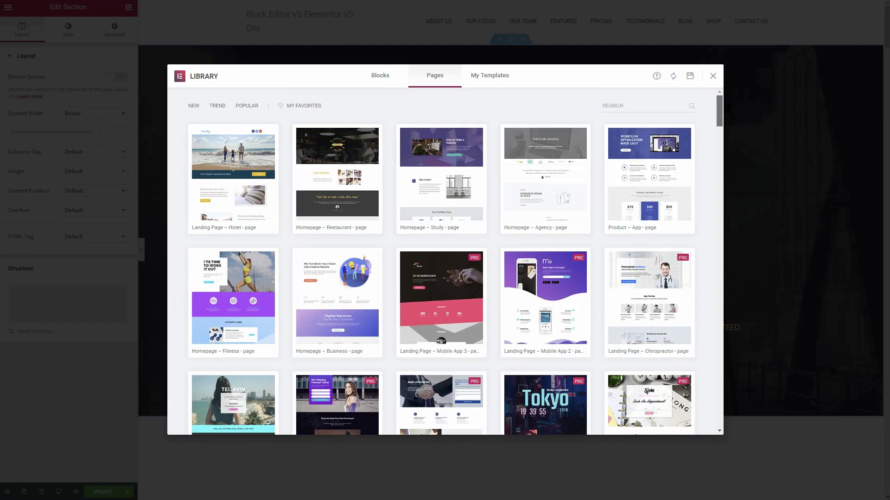
pyautogui.click(712, 77)
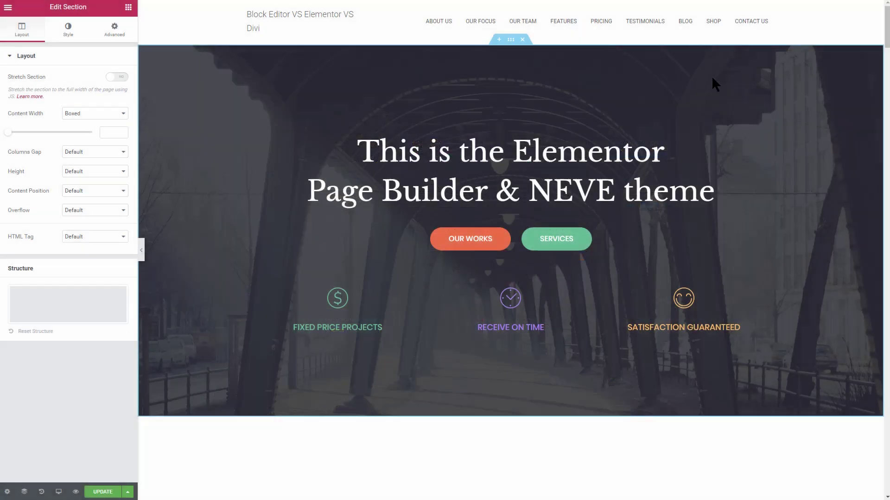
# Step: On the hero heading, nudge the right margin back to 100 and edit the padding value
pyautogui.click(757, 183)
pyautogui.click(117, 35)
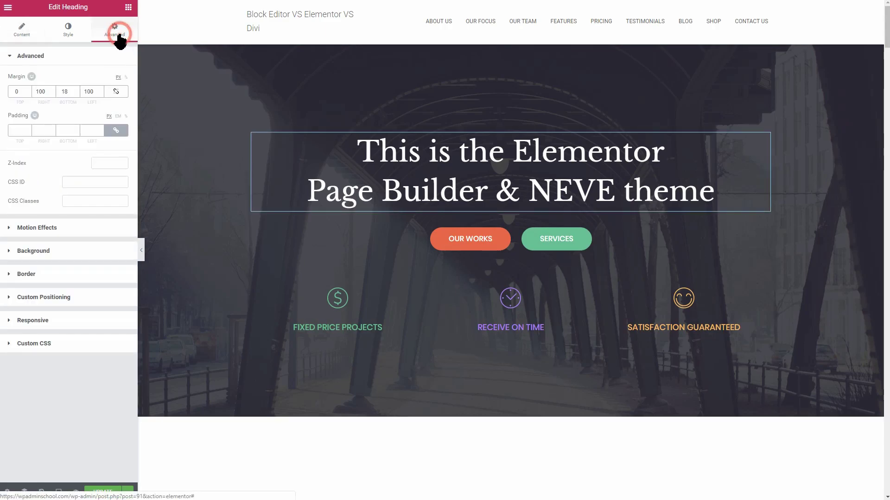
pyautogui.click(51, 92)
pyautogui.click(51, 89)
pyautogui.doubleClick(52, 128)
pyautogui.write('3')
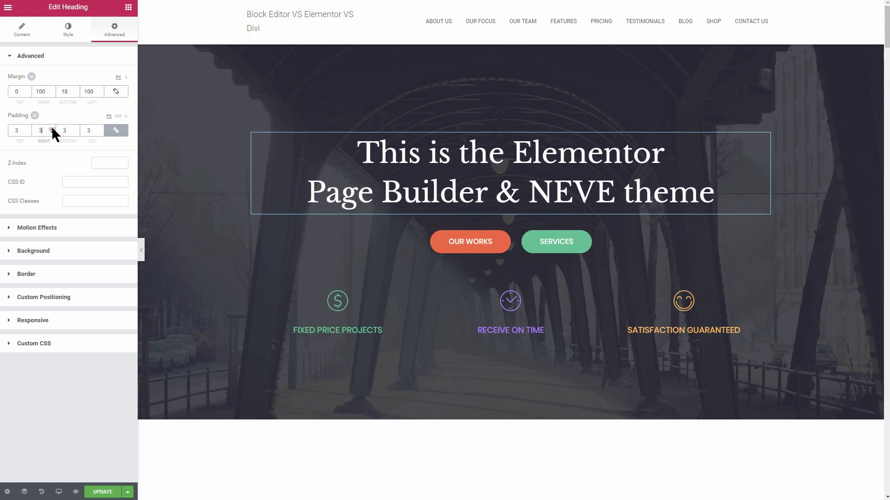
pyautogui.click(72, 36)
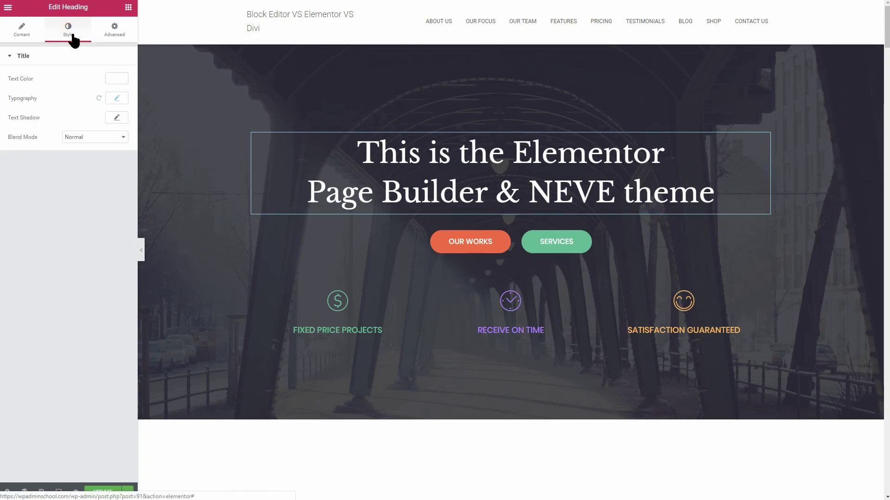
# Step: Select the OUR WORKS button and search widgets, finding Tabs, Accordion and Toggle
pyautogui.click(418, 237)
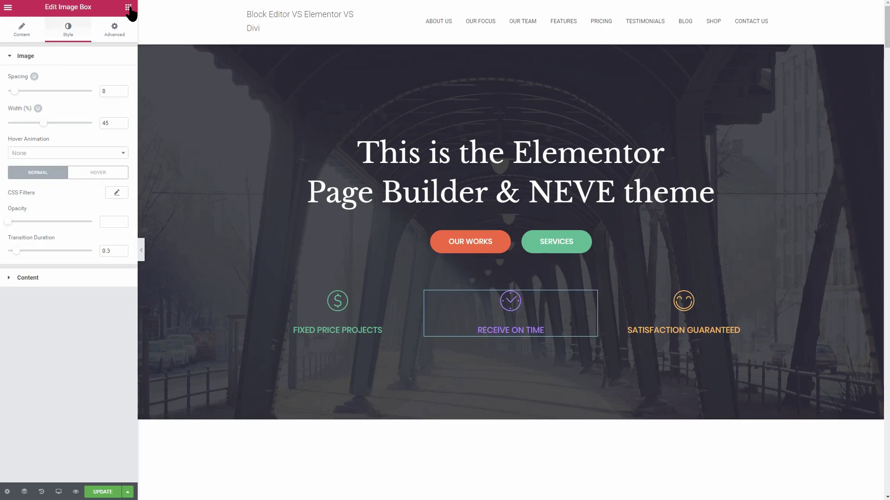
pyautogui.click(128, 9)
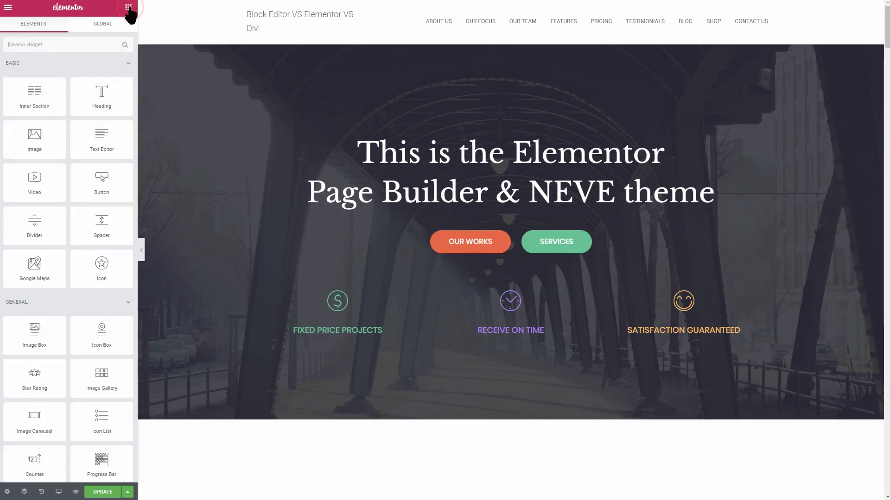
pyautogui.click(96, 44)
pyautogui.write('caro')
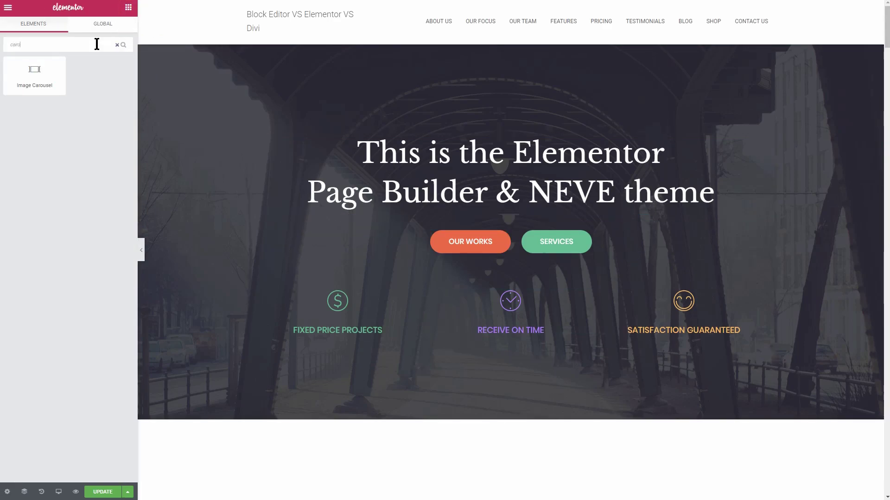
pyautogui.write('acc')
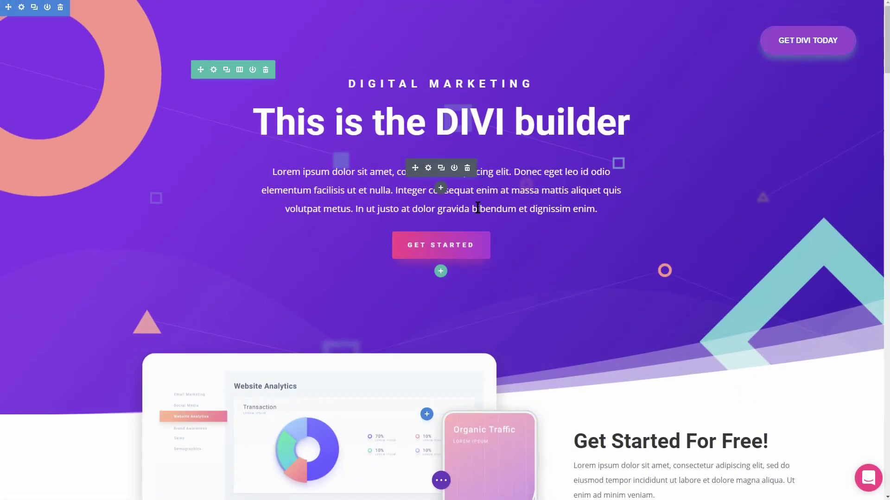
pyautogui.moveTo(440, 123)
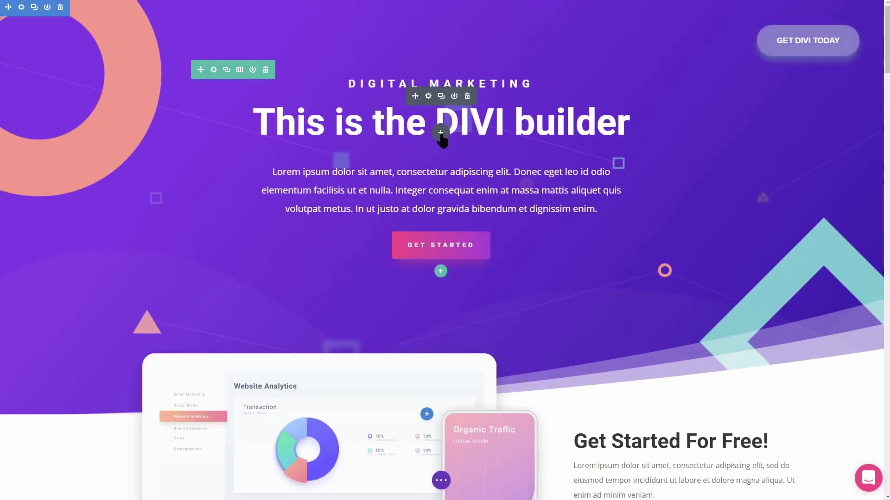
pyautogui.click(440, 132)
pyautogui.moveTo(532, 214); pyautogui.dragTo(519, 363)
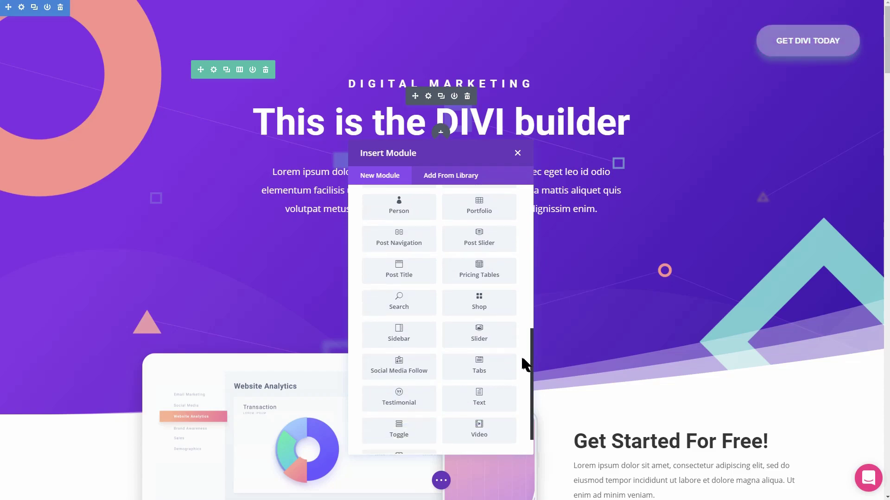
pyautogui.moveTo(529, 368); pyautogui.dragTo(537, 221)
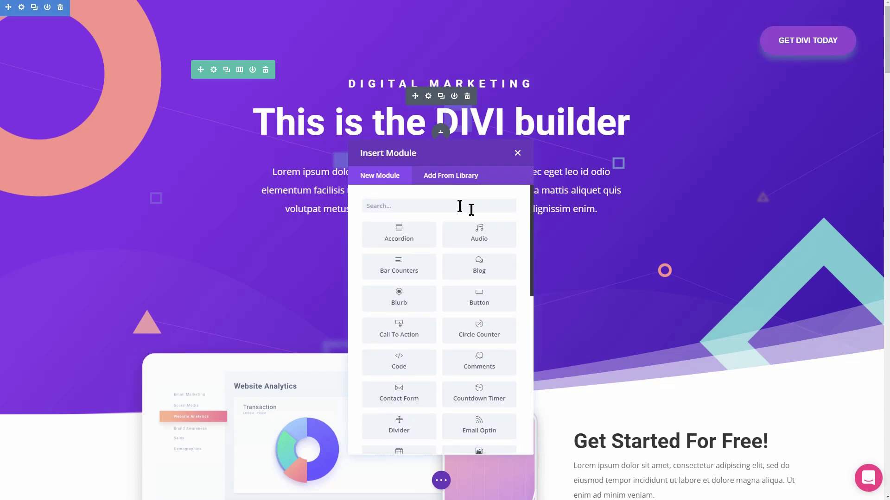
pyautogui.write('por')
pyautogui.press('BackSpace')
pyautogui.press('BackSpace')
pyautogui.press('BackSpace')
pyautogui.write('map')
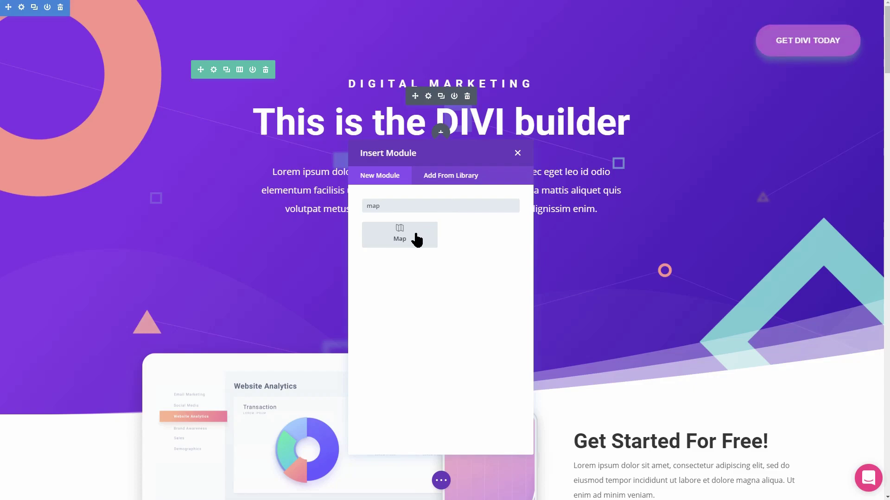
pyautogui.click(416, 238)
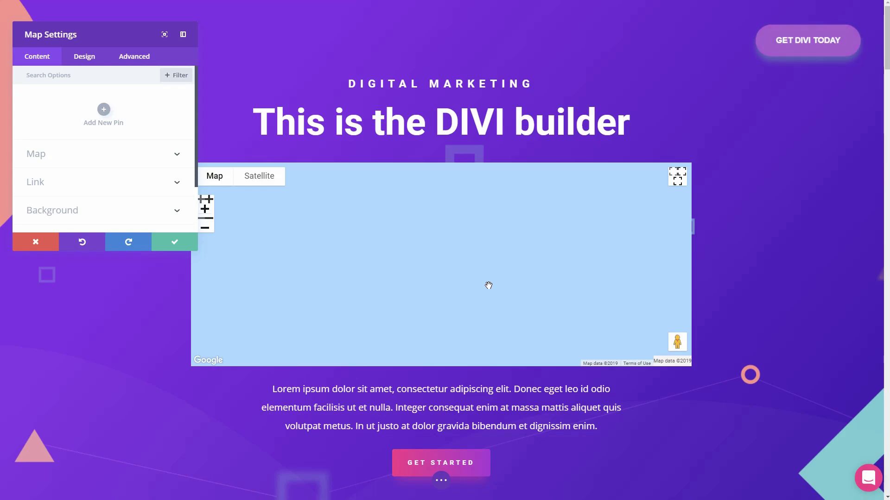
pyautogui.click(35, 242)
pyautogui.moveTo(441, 189)
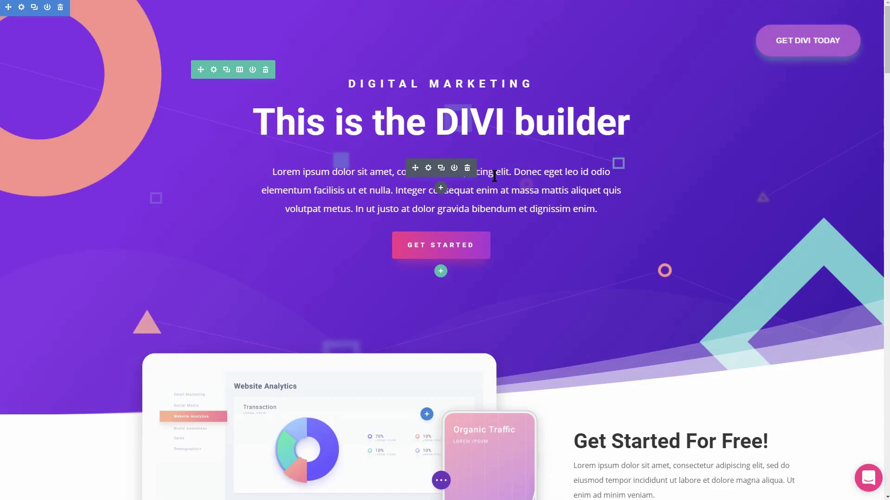
pyautogui.click(215, 70)
pyautogui.moveTo(152, 43); pyautogui.dragTo(337, 154)
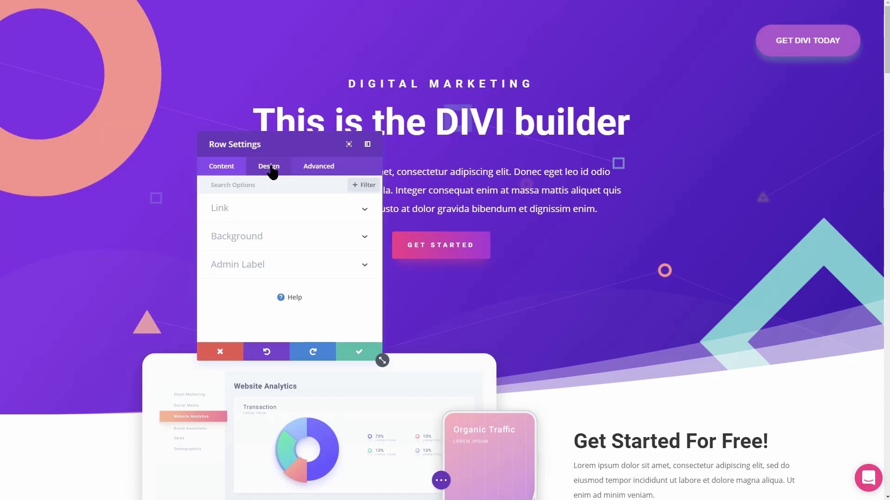
pyautogui.click(270, 166)
pyautogui.click(367, 266)
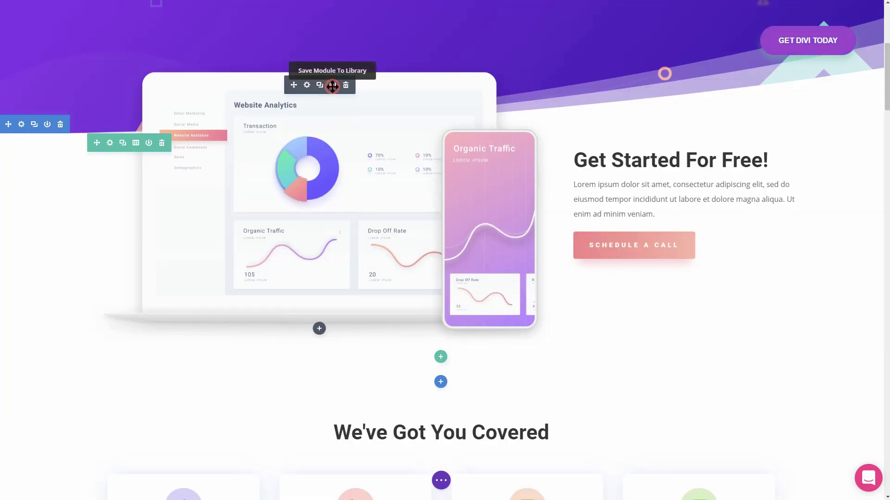
pyautogui.click(333, 85)
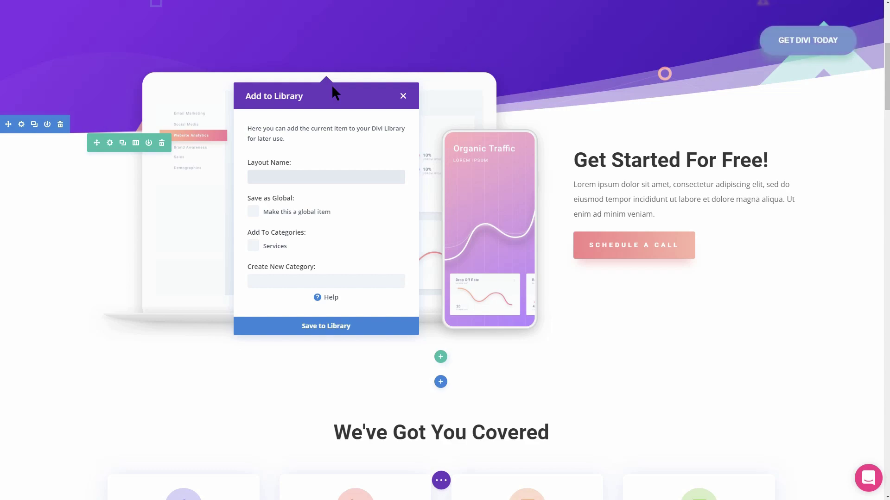
pyautogui.press('Escape')
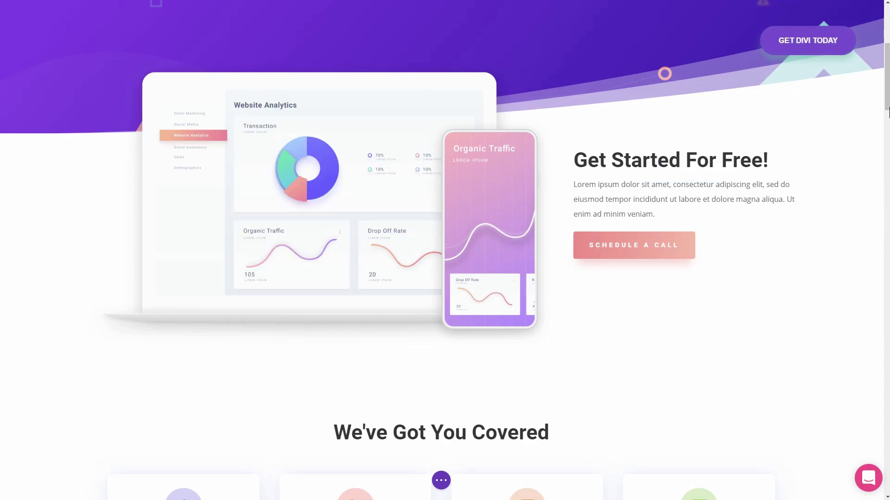
pyautogui.scroll(-3, 886, 83)
pyautogui.scroll(-3, 518, 130)
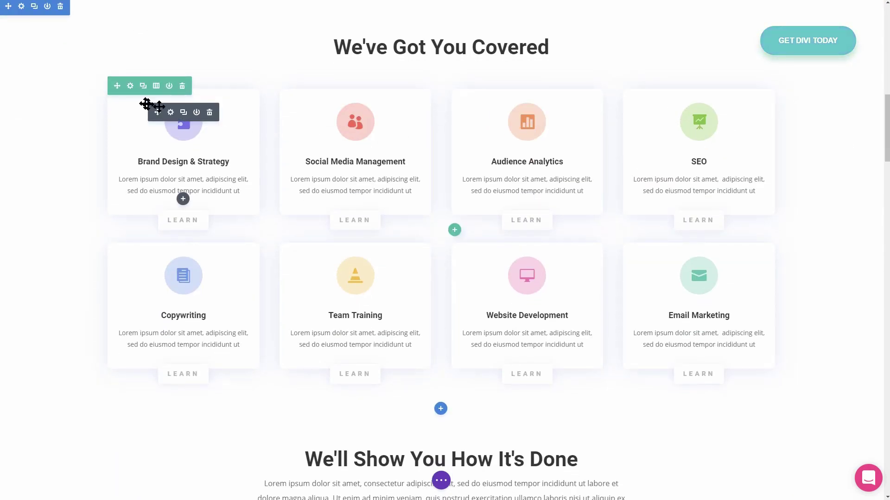
pyautogui.click(132, 88)
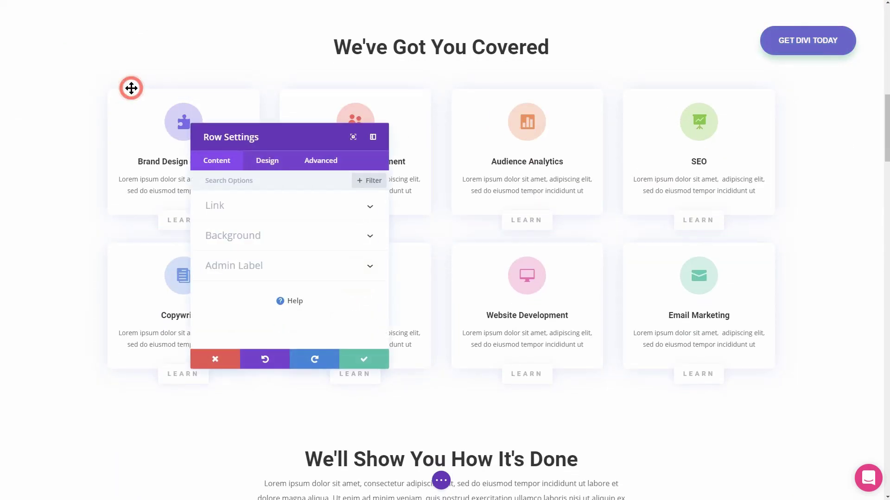
pyautogui.click(256, 171)
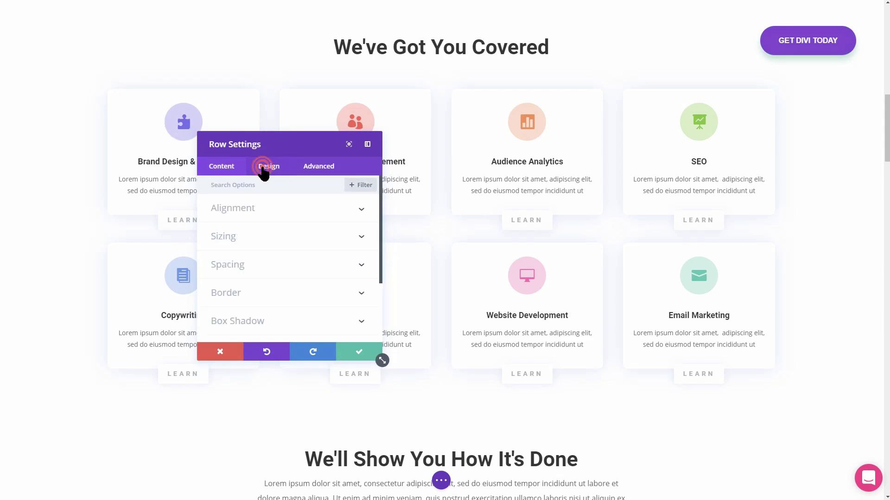
pyautogui.click(361, 211)
pyautogui.click(362, 276)
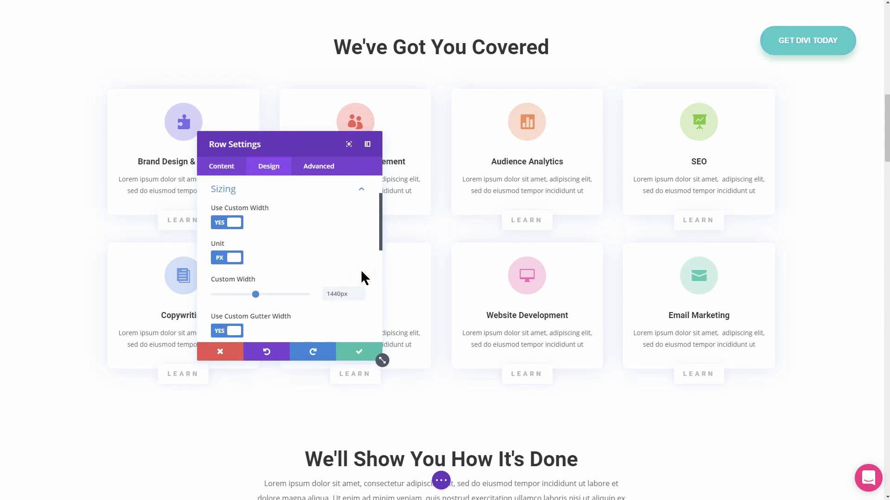
pyautogui.scroll(-2, 361, 270)
pyautogui.scroll(-2, 361, 269)
pyautogui.scroll(-2, 361, 269)
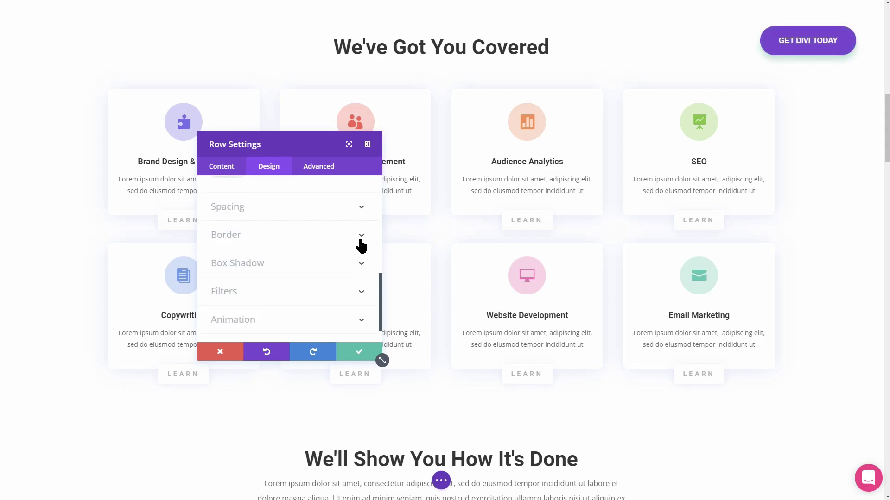
pyautogui.click(360, 209)
pyautogui.moveTo(381, 221); pyautogui.dragTo(386, 270)
pyautogui.click(218, 168)
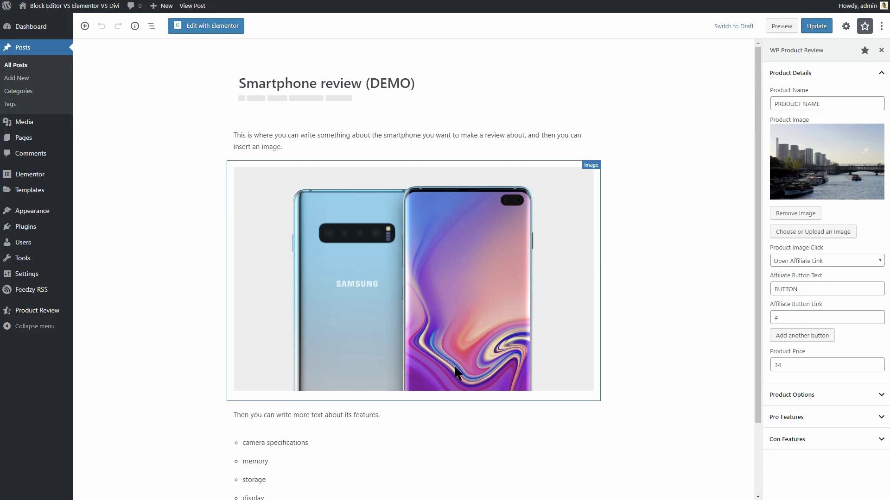
pyautogui.scroll(-3, 454, 365)
pyautogui.scroll(3, 454, 369)
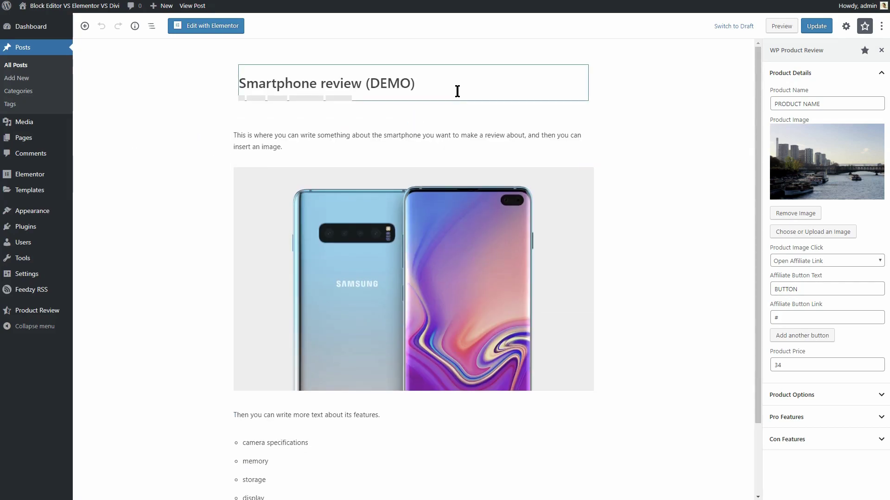
# Step: Select the post title, the first paragraph, then the bulleted feature list
pyautogui.click(472, 89)
pyautogui.click(475, 137)
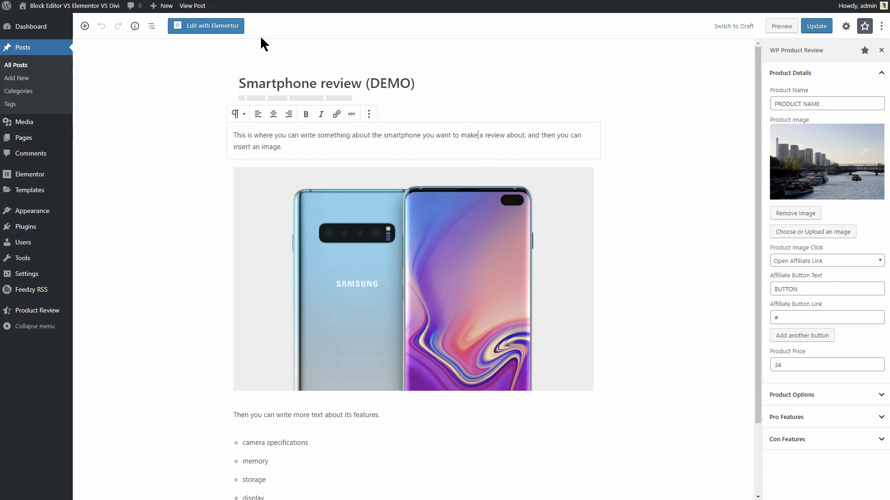
pyautogui.moveTo(754, 231); pyautogui.dragTo(753, 302)
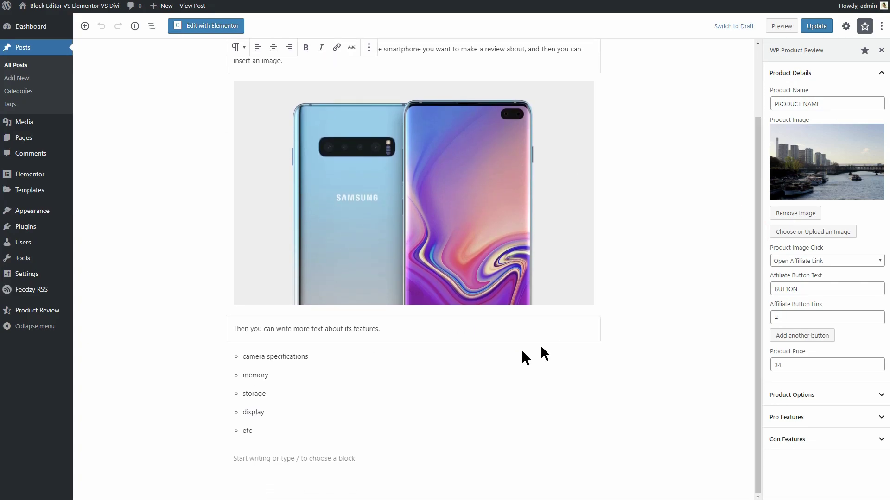
pyautogui.click(423, 360)
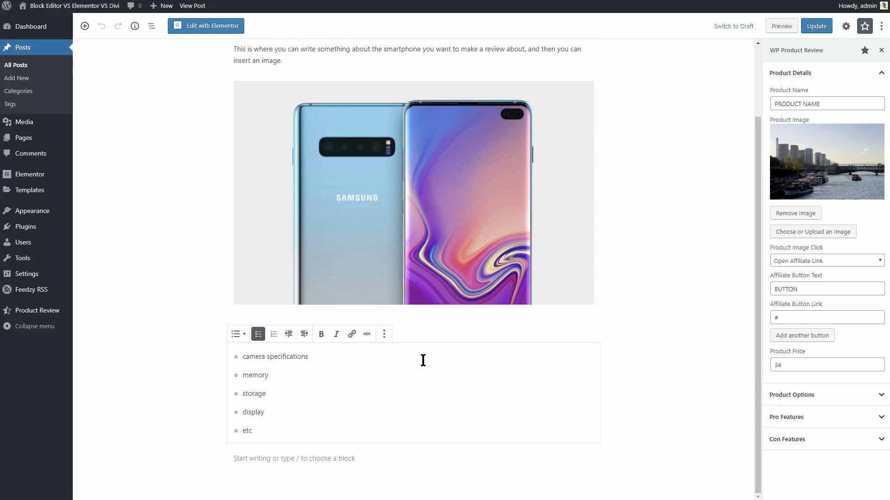
pyautogui.scroll(2, 423, 360)
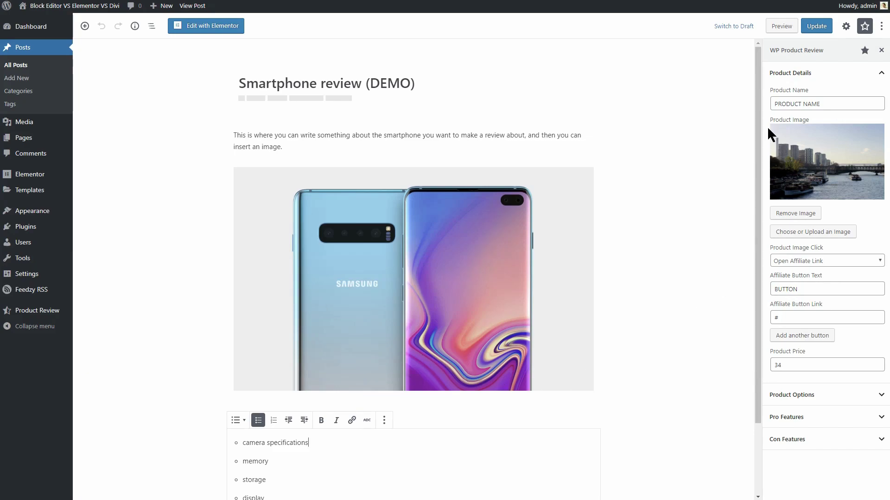
# Step: Try left, right and no sidebar and full-width container, then restore both to Customizer Setting
pyautogui.click(846, 26)
pyautogui.click(782, 54)
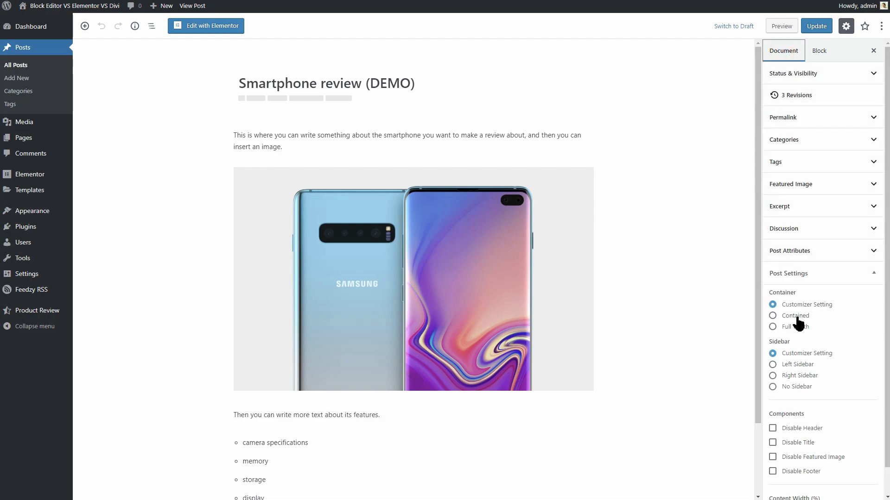
pyautogui.scroll(-1, 797, 321)
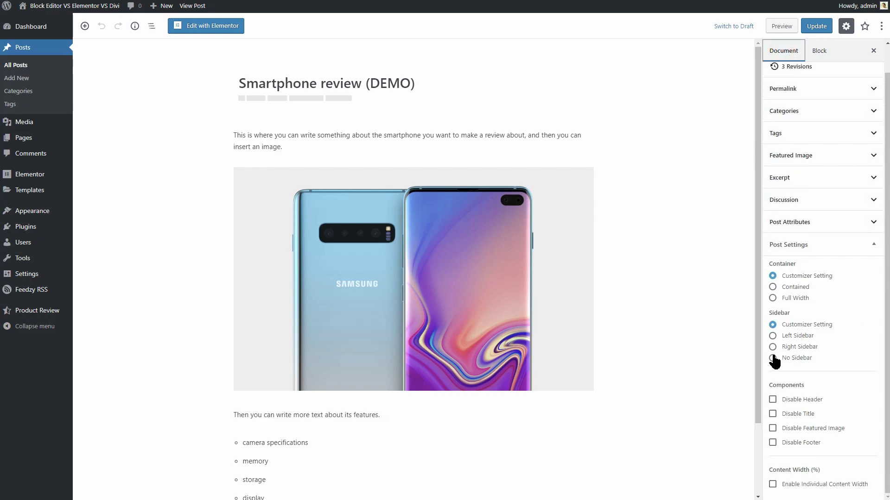
pyautogui.click(772, 337)
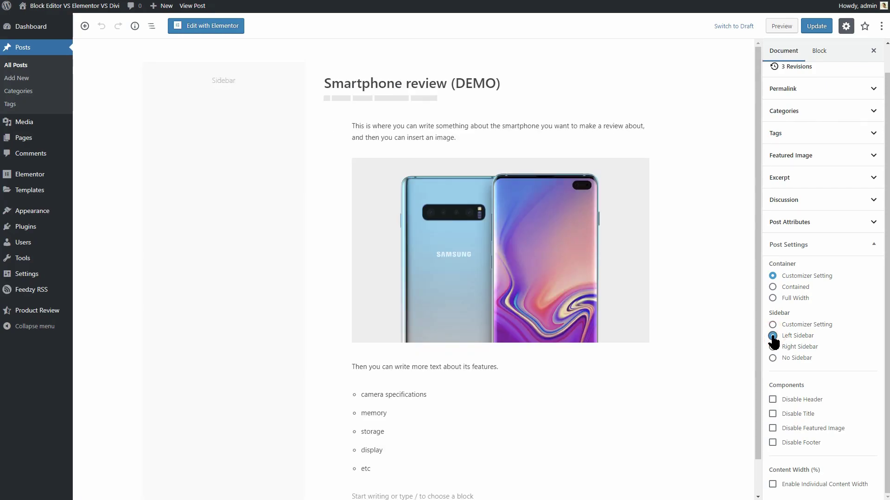
pyautogui.click(772, 347)
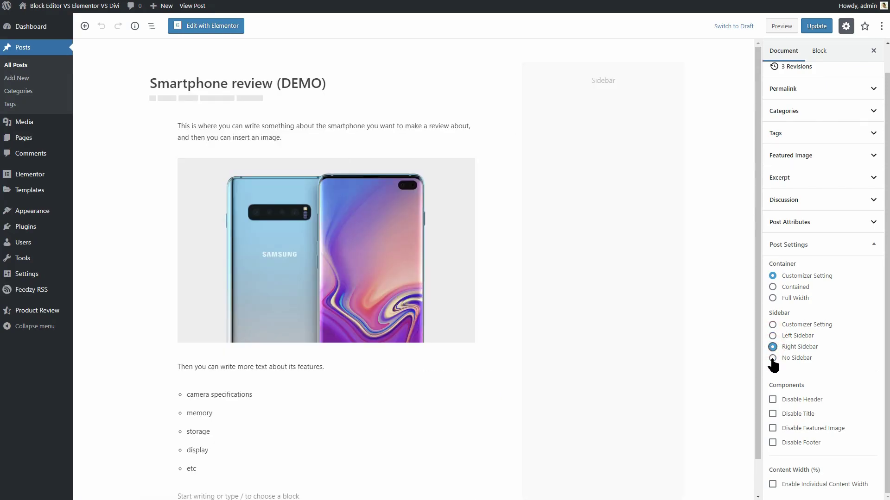
pyautogui.click(773, 358)
pyautogui.click(773, 324)
pyautogui.click(772, 298)
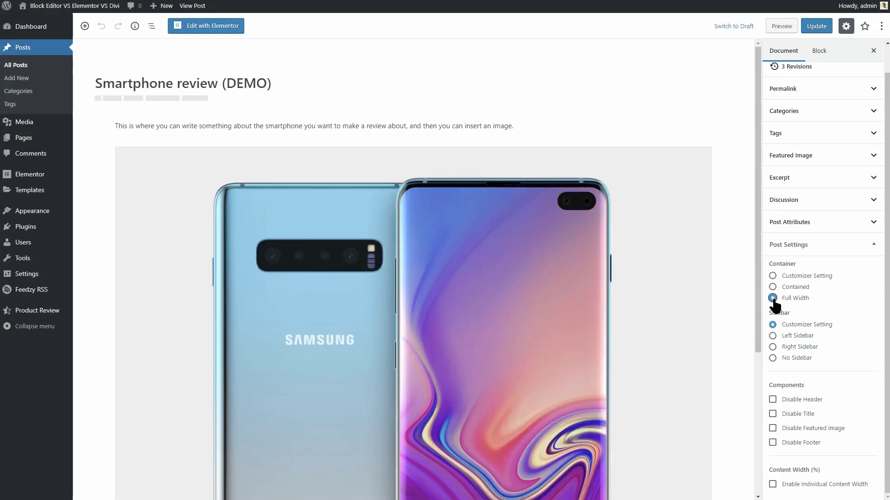
pyautogui.click(772, 276)
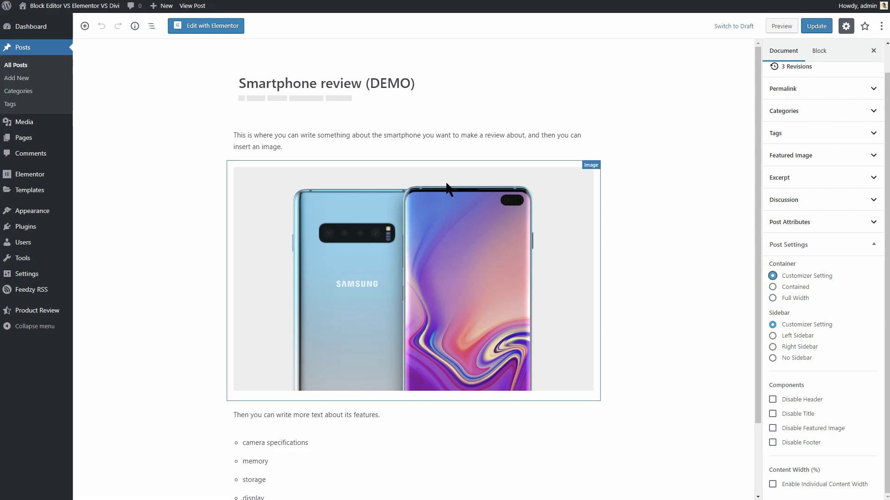
pyautogui.moveTo(756, 206); pyautogui.dragTo(757, 291)
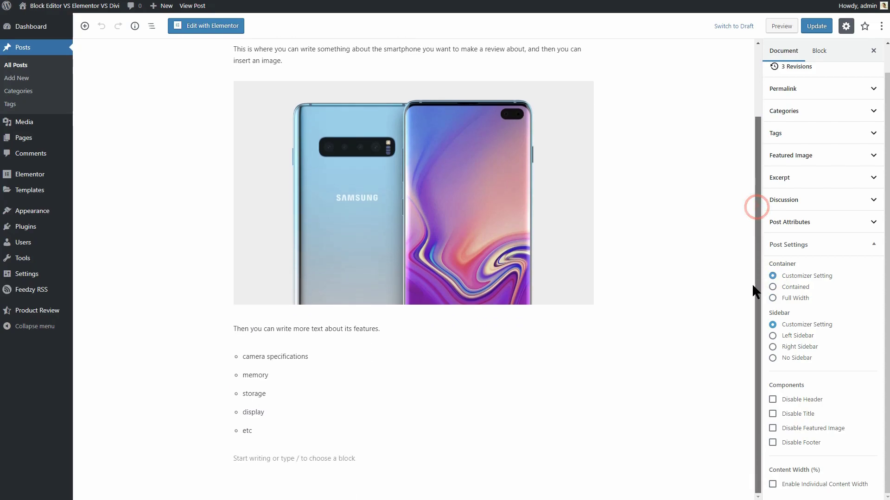
pyautogui.click(128, 457)
pyautogui.moveTo(300, 400)
pyautogui.mouseDown()
pyautogui.moveTo(301, 437)
pyautogui.moveTo(306, 399)
pyautogui.mouseUp()
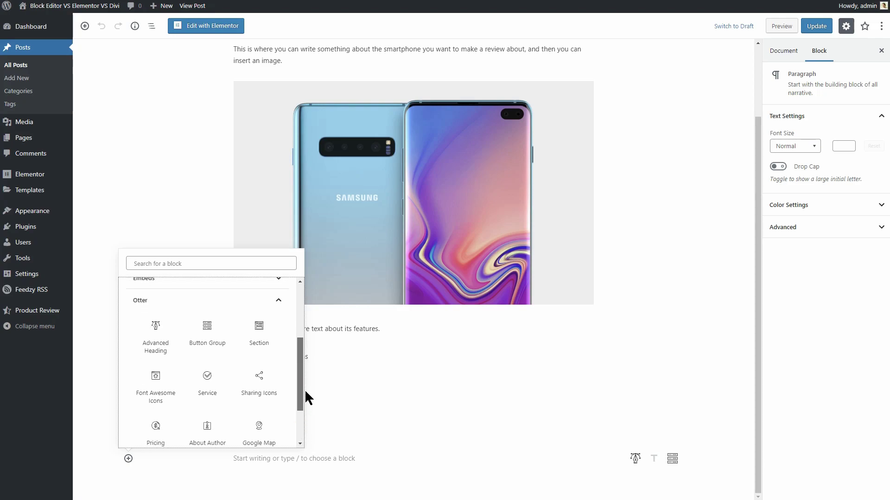
pyautogui.moveTo(300, 393); pyautogui.dragTo(300, 427)
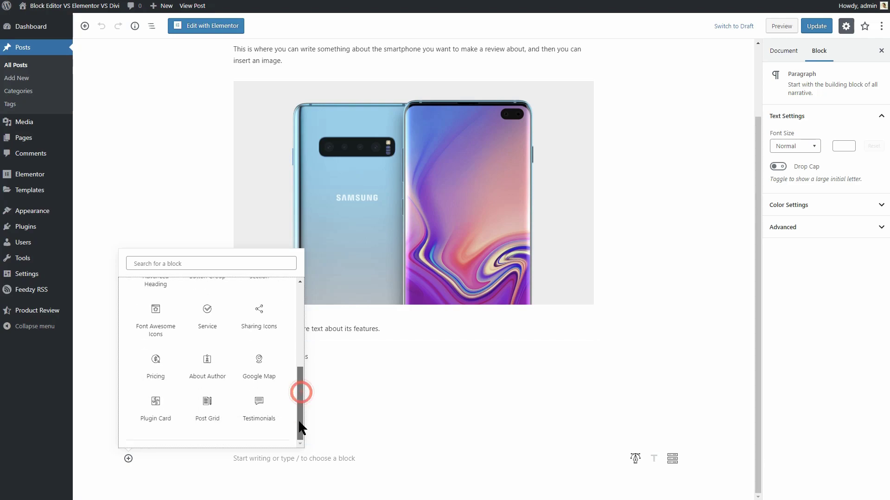
pyautogui.click(479, 418)
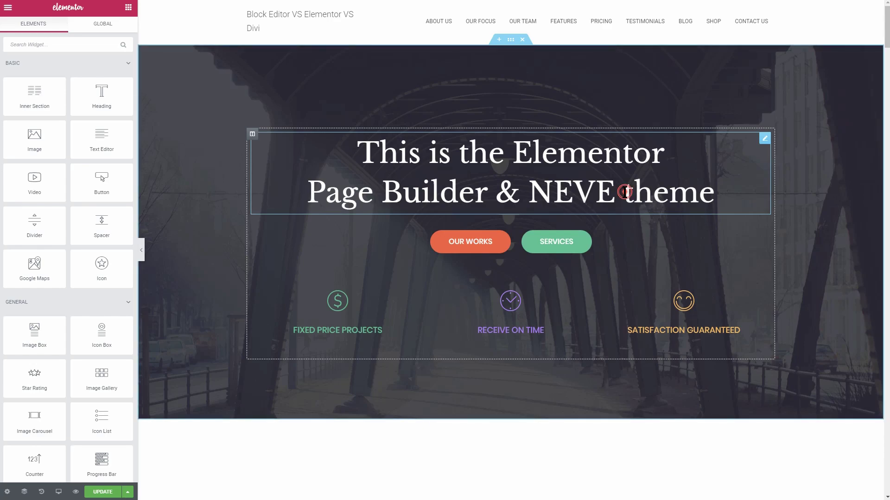
# Step: Inspect the hero heading, Services button and Satisfaction Guaranteed image box settings
pyautogui.click(624, 193)
pyautogui.click(621, 247)
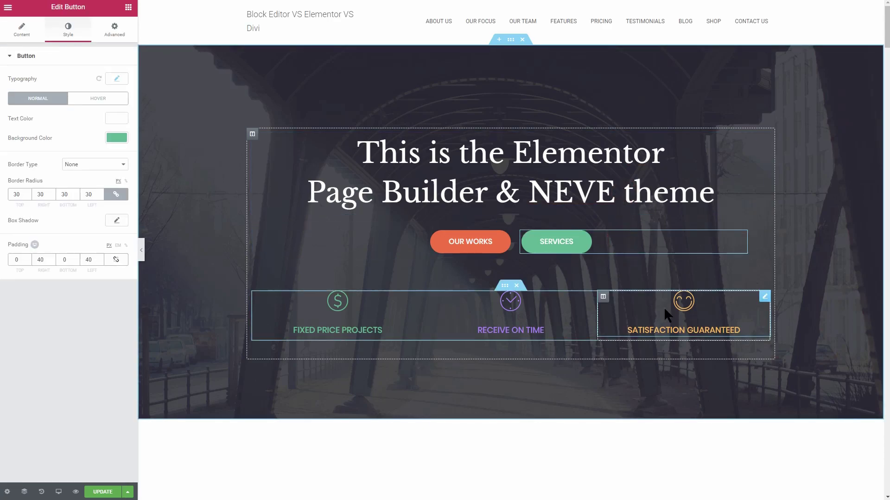
pyautogui.click(684, 306)
pyautogui.scroll(-10, 887, 46)
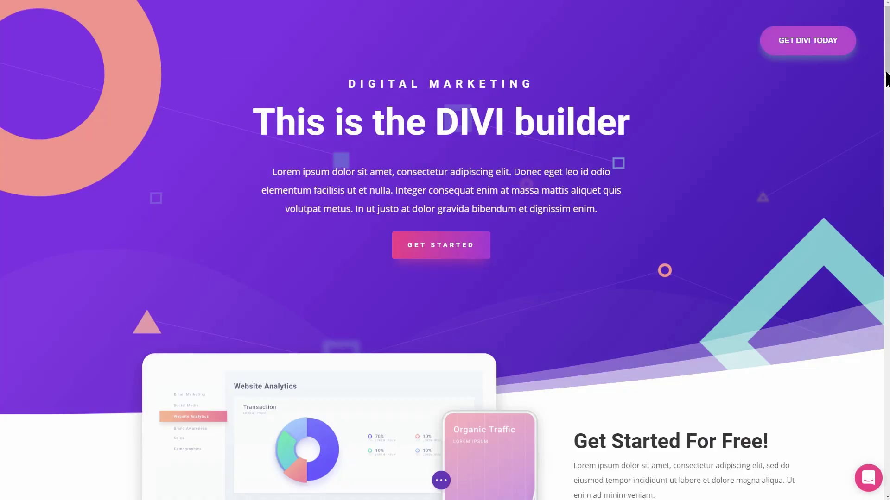
pyautogui.scroll(-1, 418, 167)
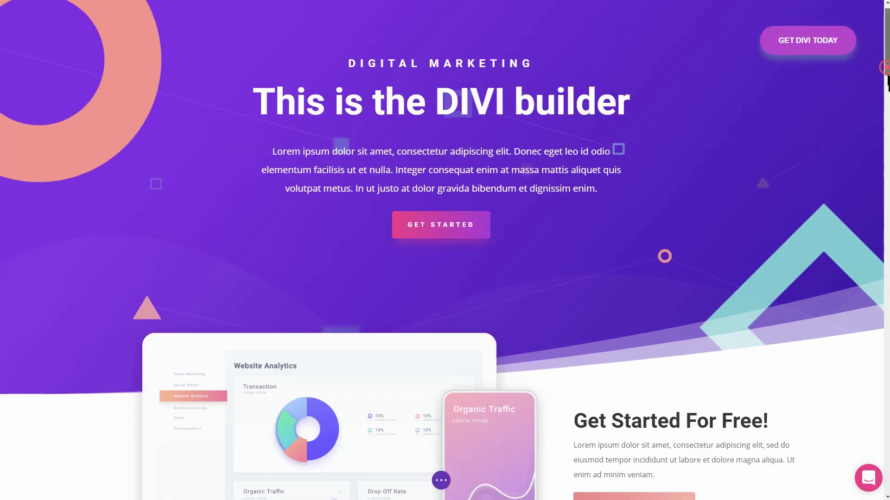
pyautogui.scroll(-5, 418, 168)
pyautogui.scroll(-3, 418, 168)
pyautogui.scroll(-8, 445, 251)
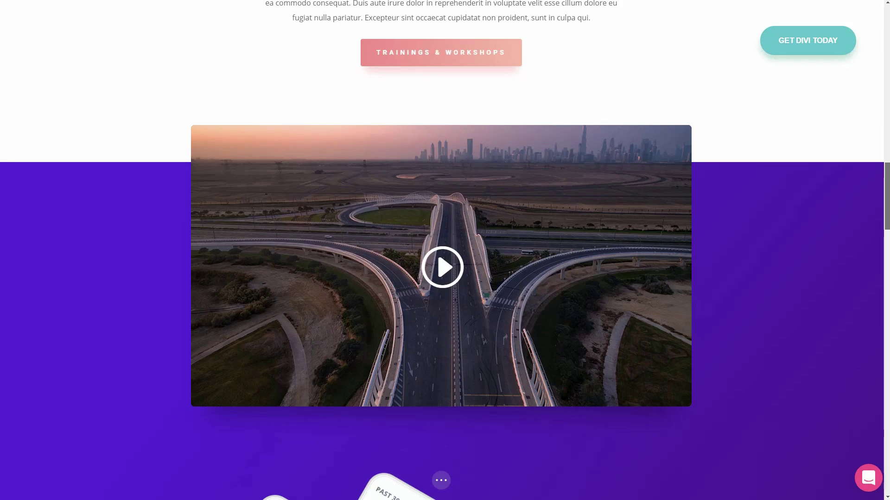
pyautogui.scroll(-2, 445, 251)
pyautogui.scroll(-5, 445, 250)
pyautogui.scroll(2, 445, 250)
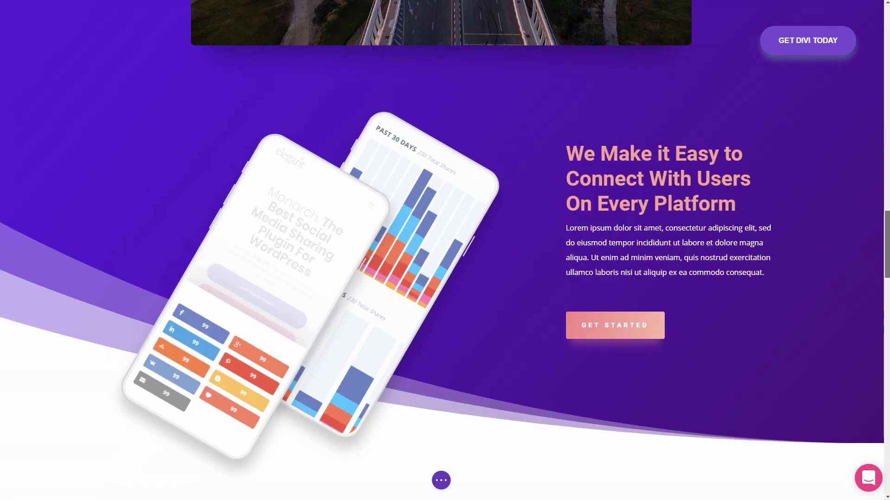
pyautogui.scroll(-1, 445, 251)
pyautogui.scroll(4, 445, 250)
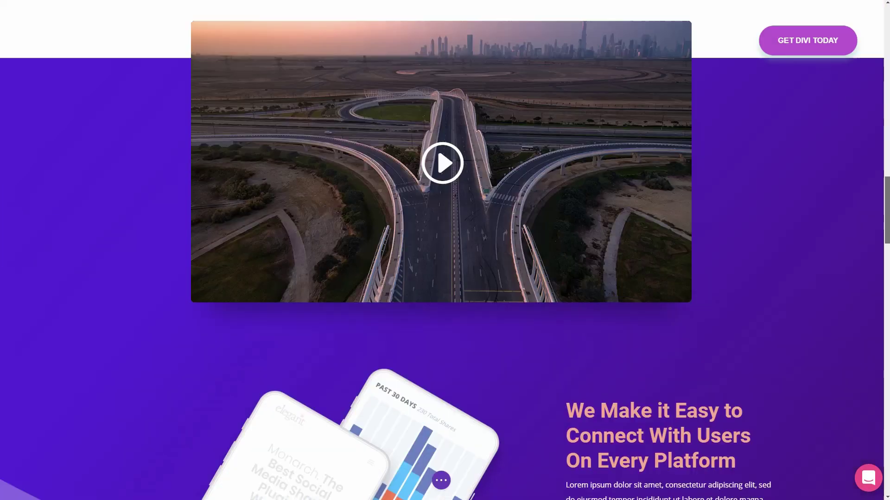
pyautogui.scroll(15, 445, 250)
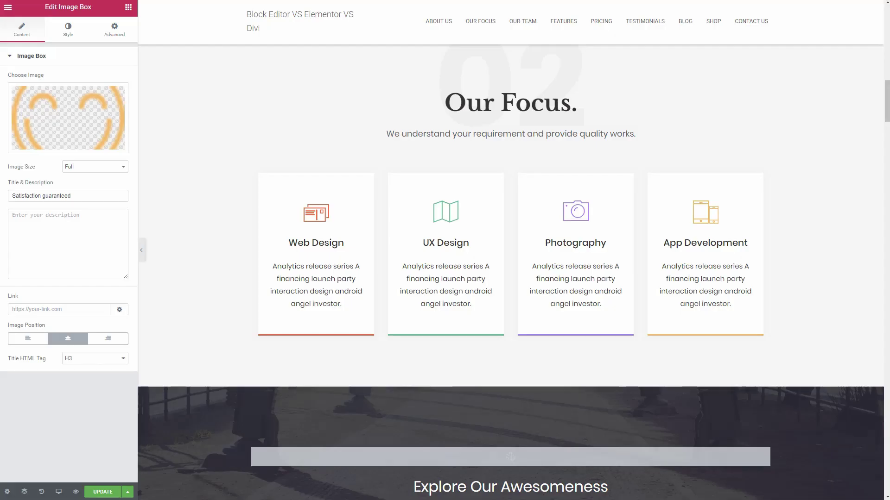
pyautogui.moveTo(885, 118); pyautogui.dragTo(887, 42)
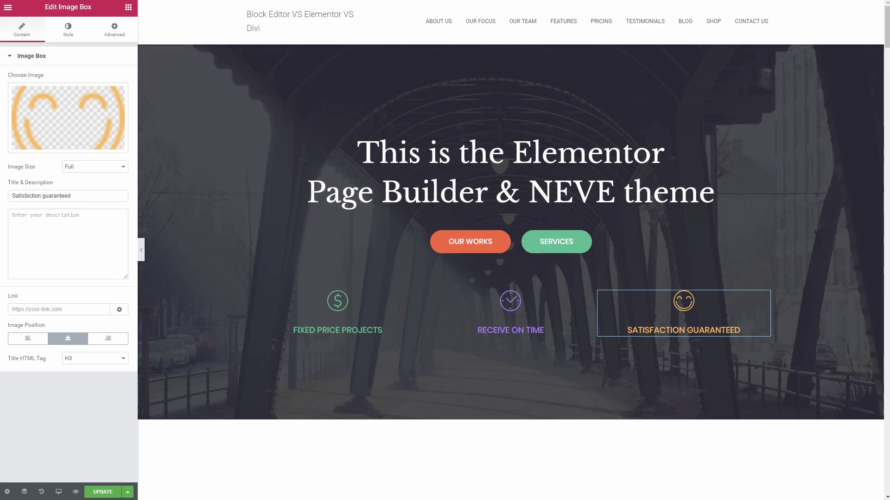
pyautogui.moveTo(791, 250)
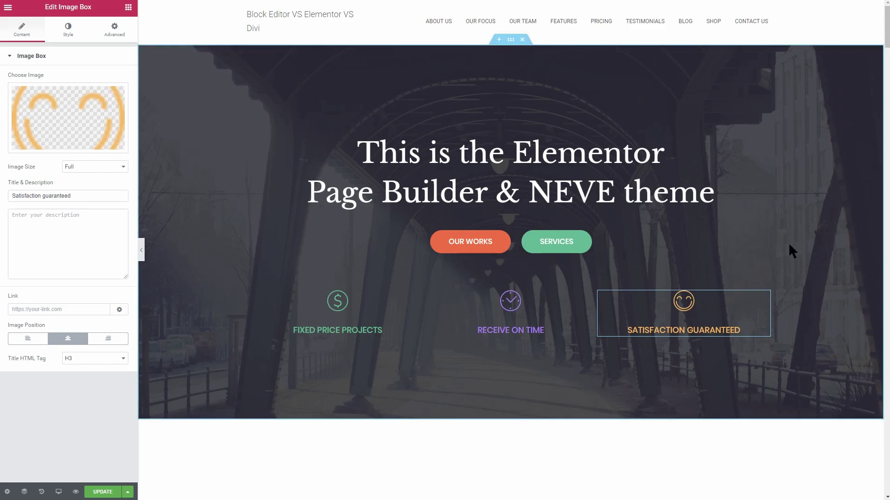
# Step: Open the hero heading's settings, view its style options, then return to its content options
pyautogui.click(543, 198)
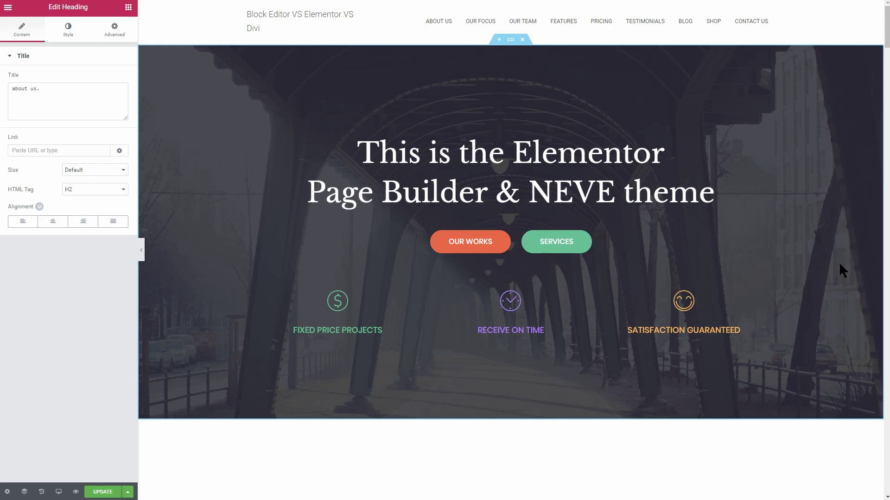
pyautogui.click(724, 171)
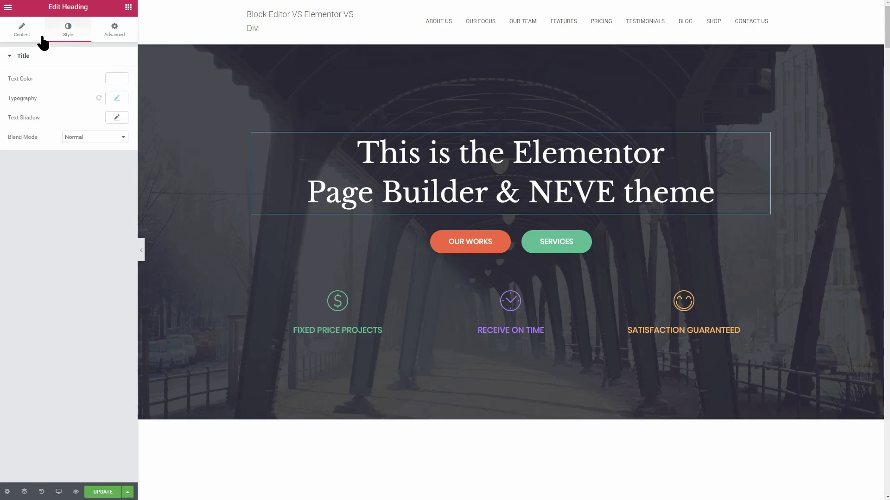
pyautogui.click(24, 34)
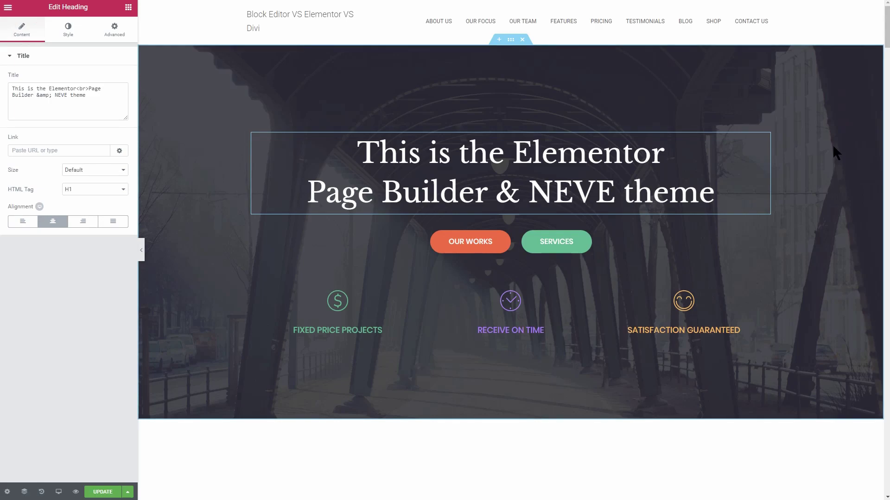